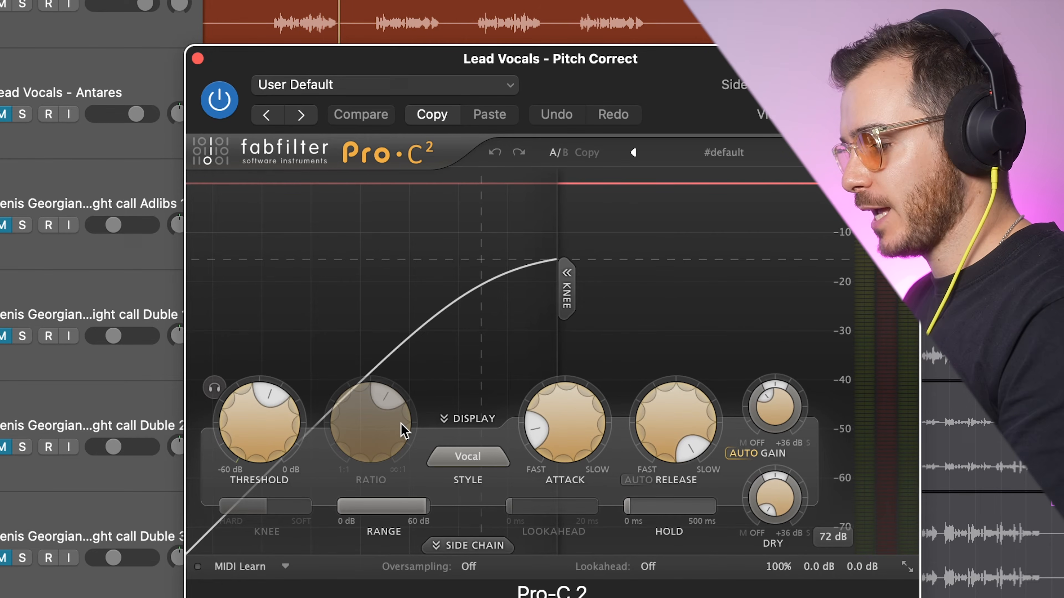
Audition the lead vocal through the Pro-C 2 compressor while toggling its bypass, and close the compressor.
key("space")
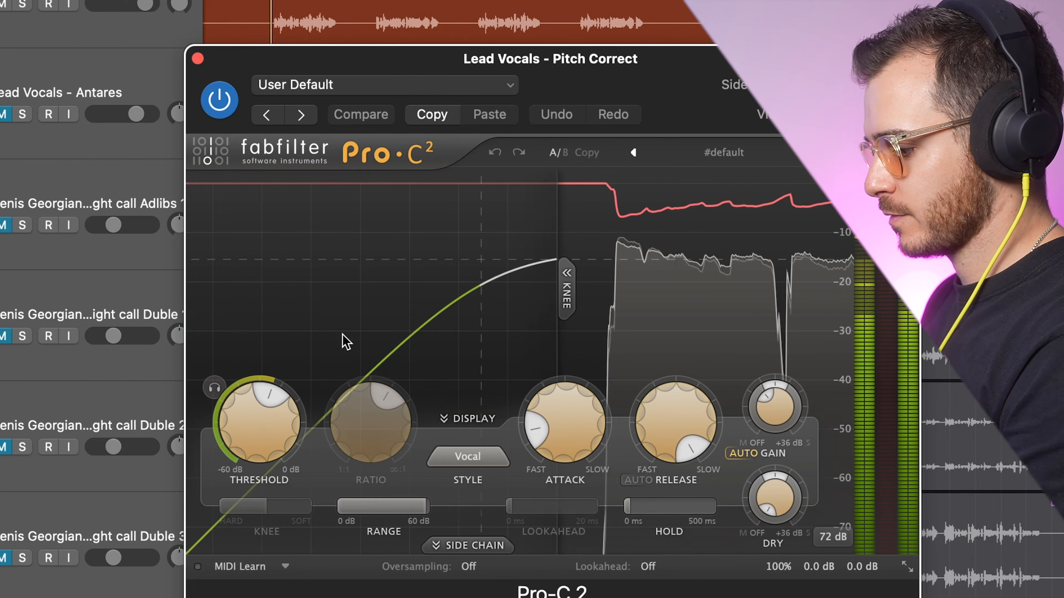
mouse_move(821, 560)
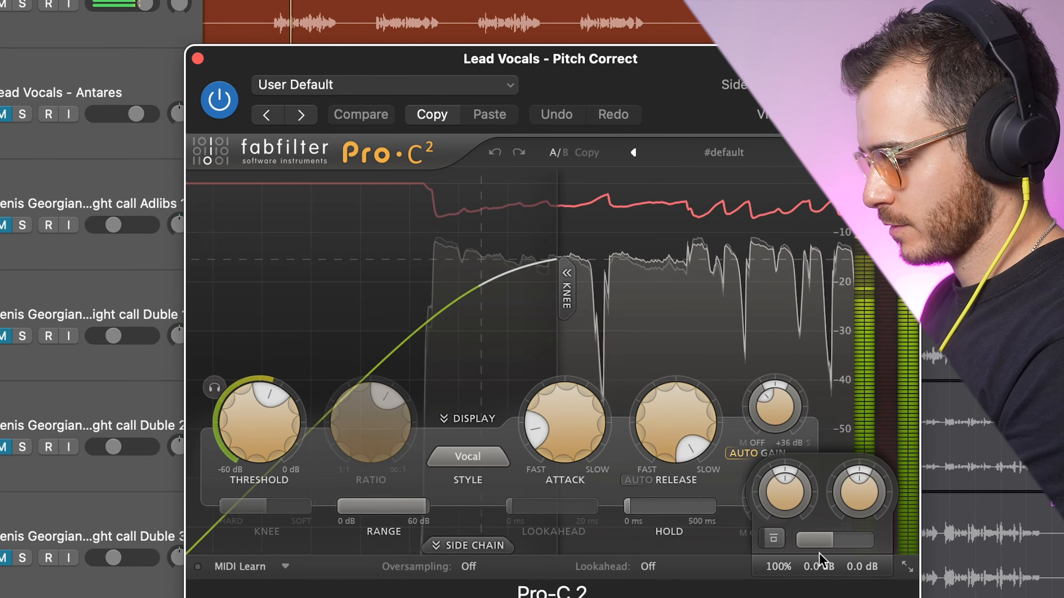
left_click(773, 539)
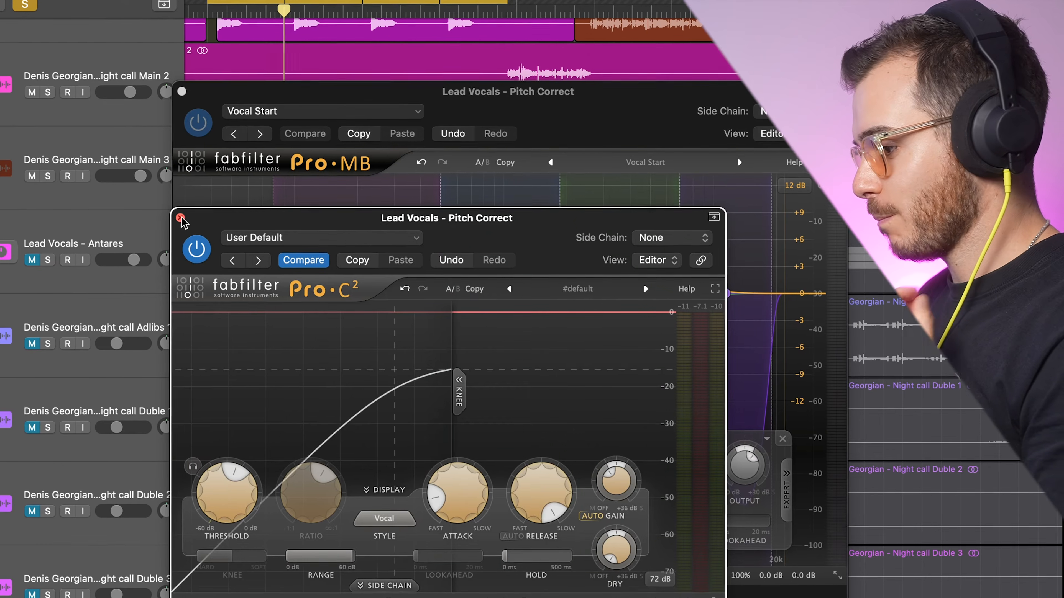
left_click(182, 219)
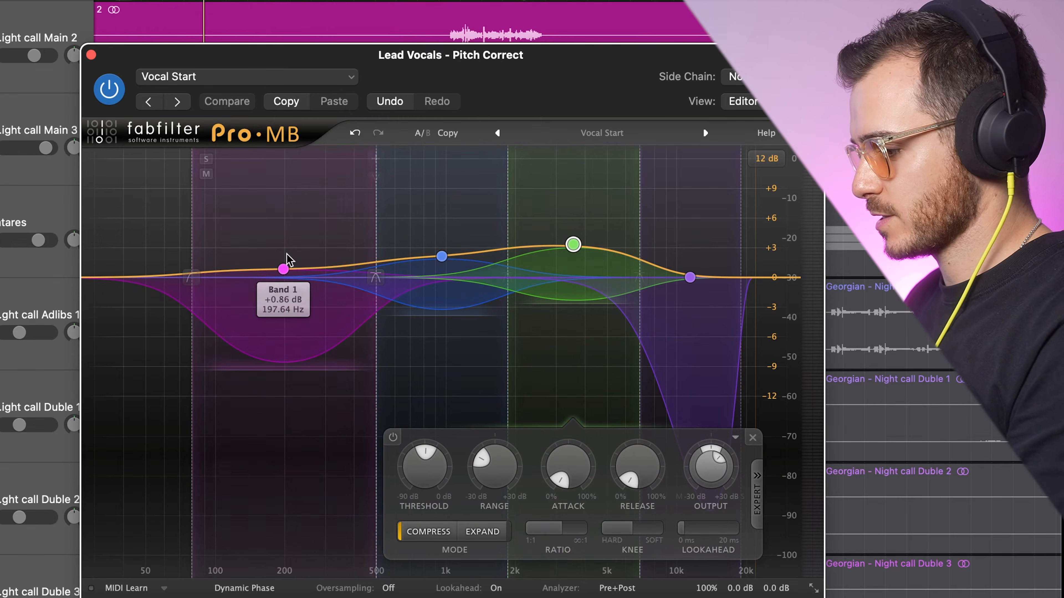
Solo Band 1 in Pro-MB, listen to its compression on the lead vocal, and unsolo it.
left_click(206, 159)
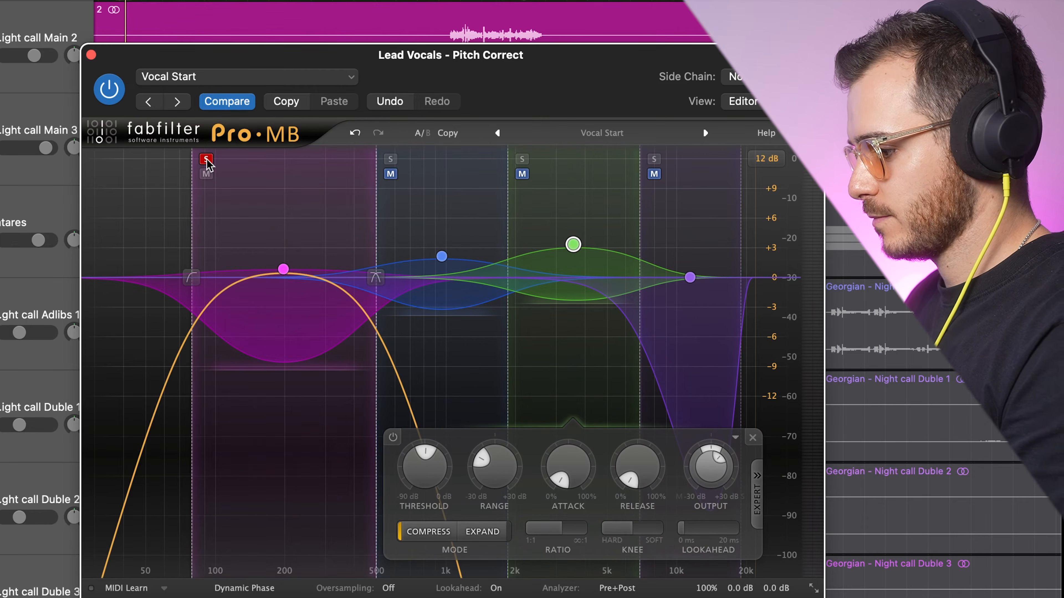
key("space")
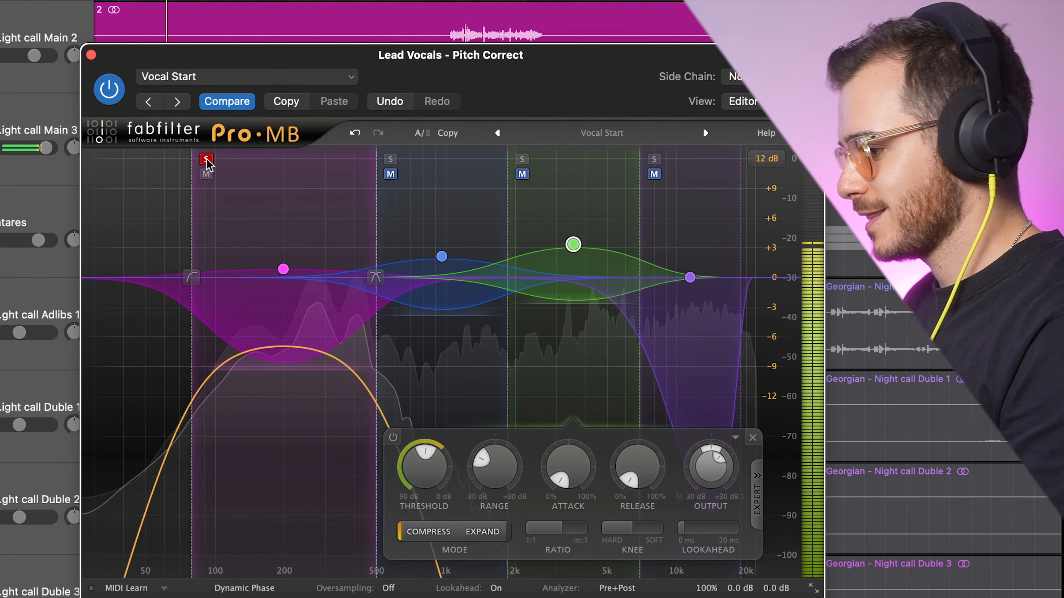
left_click(206, 159)
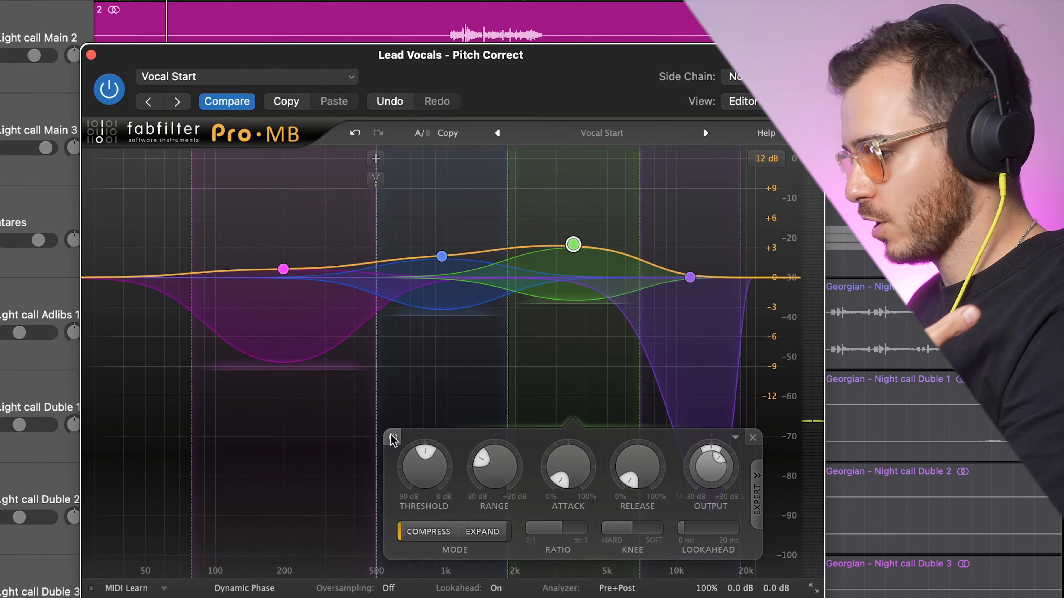
Play the lead vocal and switch Band 1 off and on repeatedly to compare the low end.
key("space")
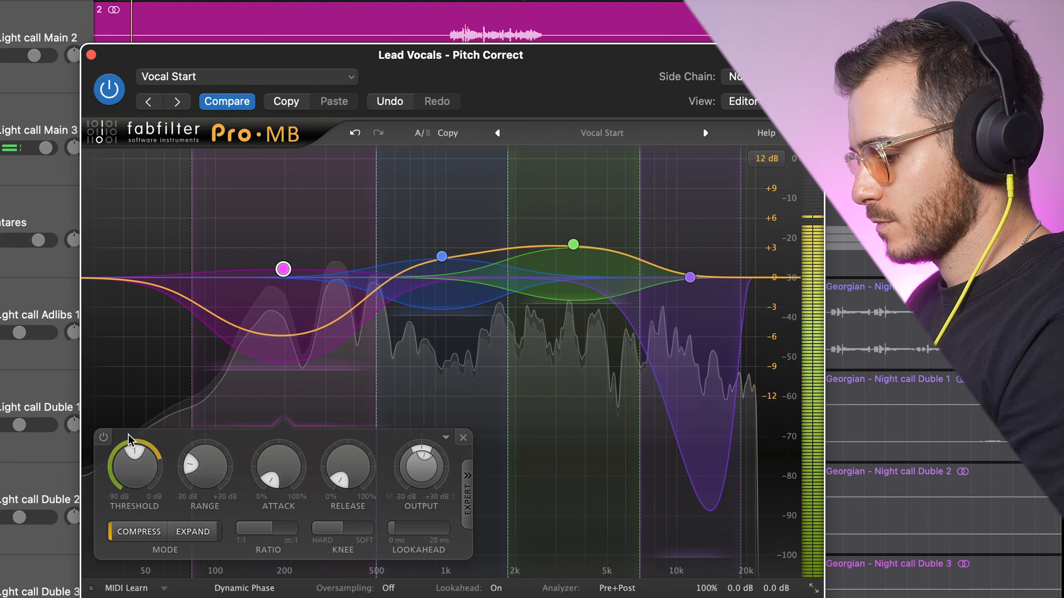
left_click(103, 437)
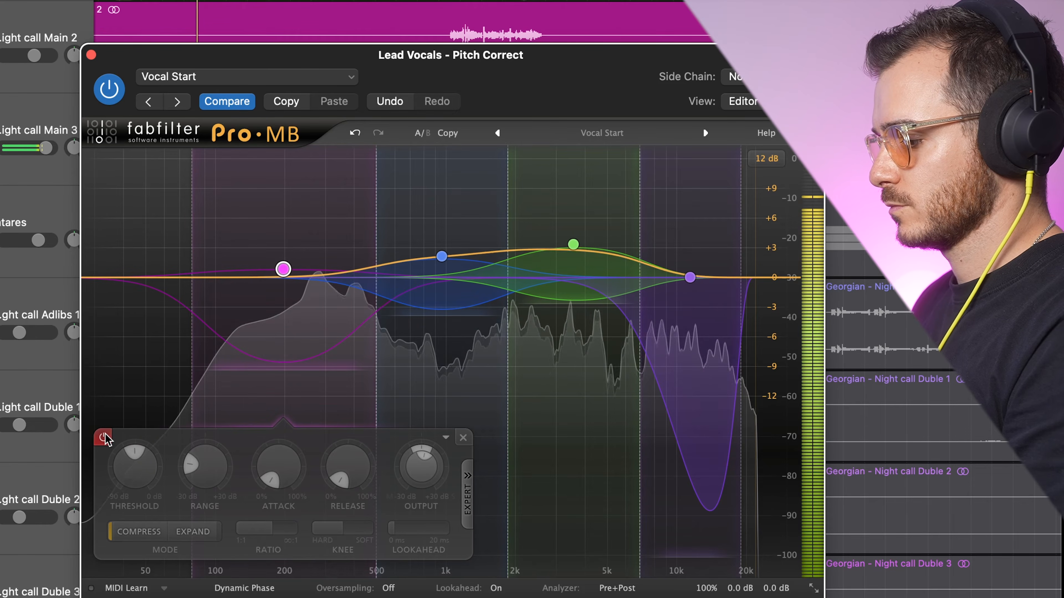
left_click(103, 437)
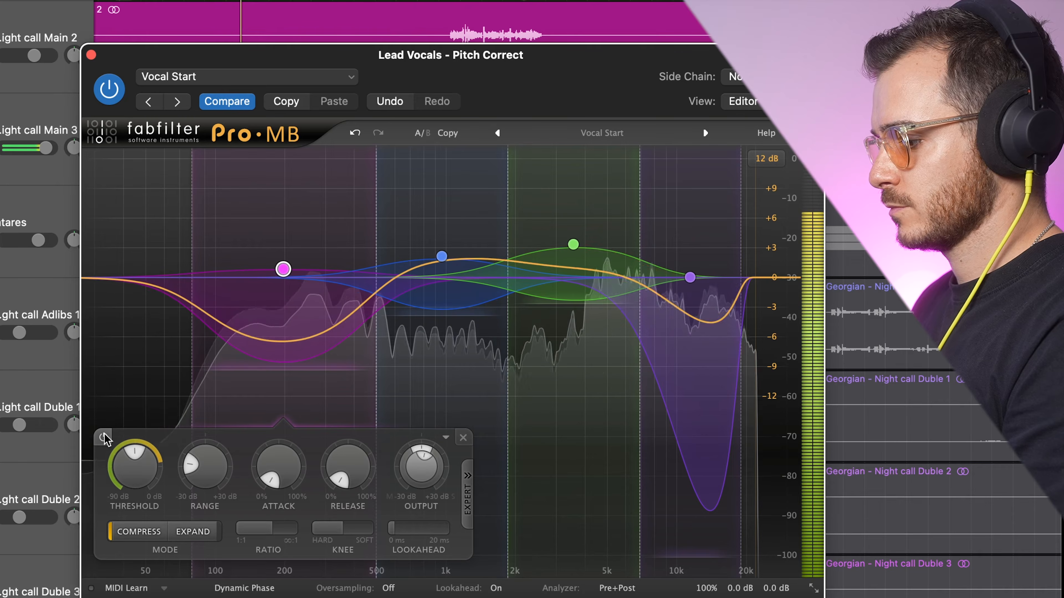
left_click(103, 437)
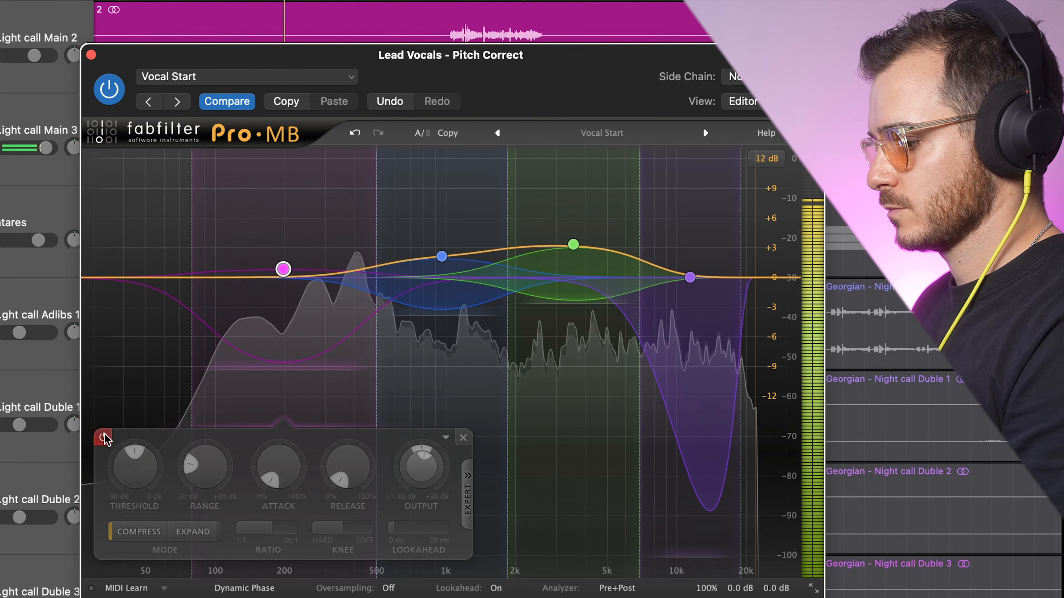
left_click(103, 437)
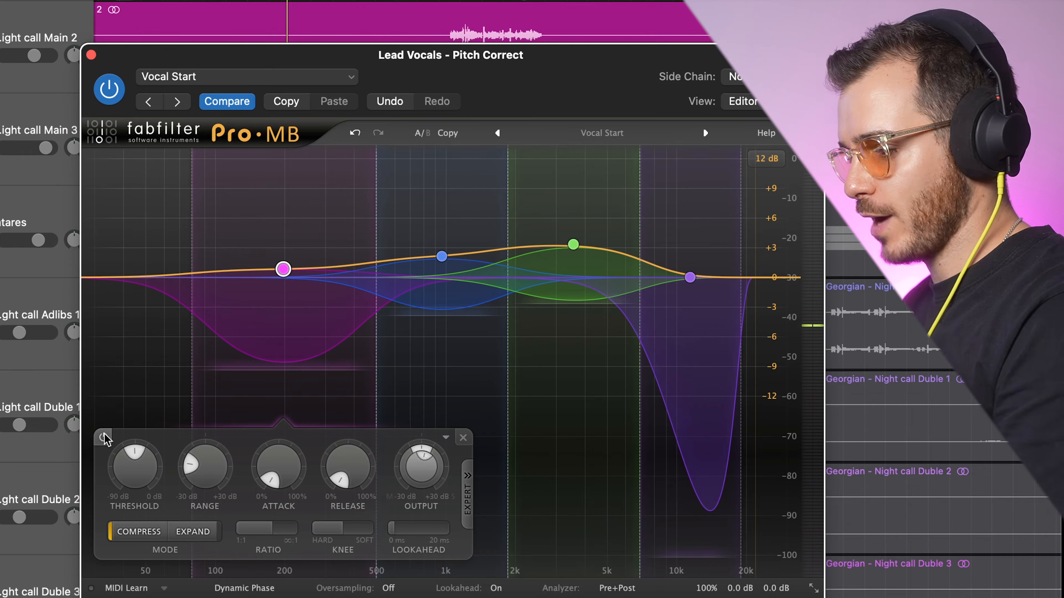
Inspect the Band 2 and Band 3 settings, and audition Band 3 in solo.
left_click(442, 257)
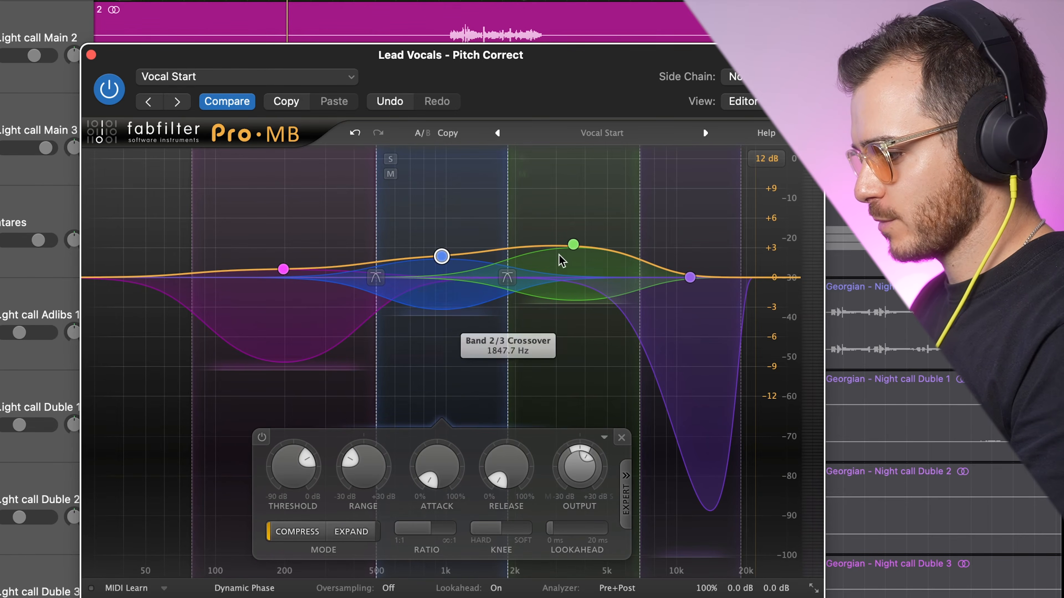
left_click(573, 245)
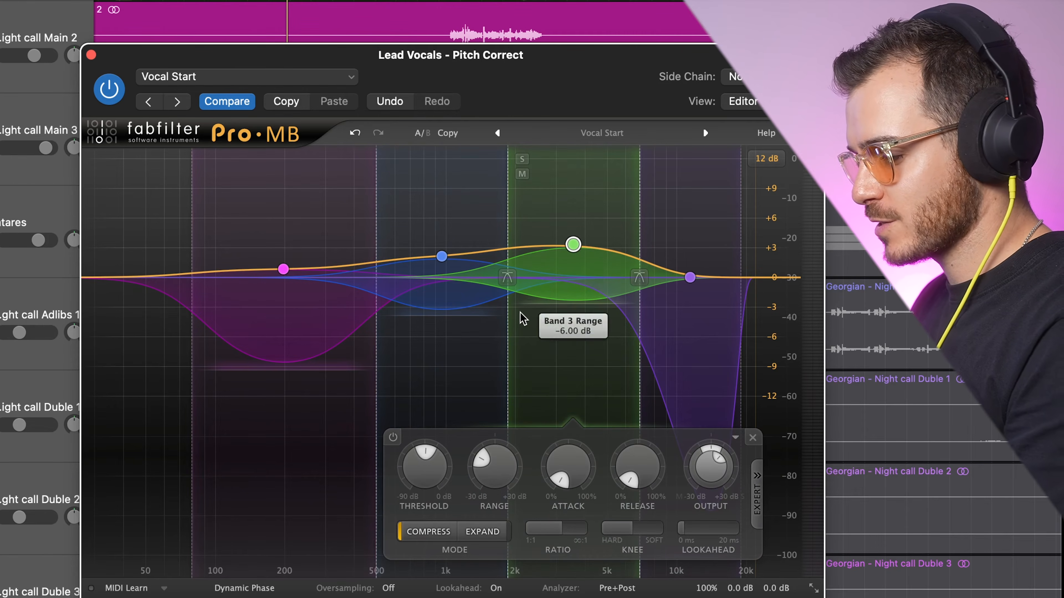
left_click(522, 160)
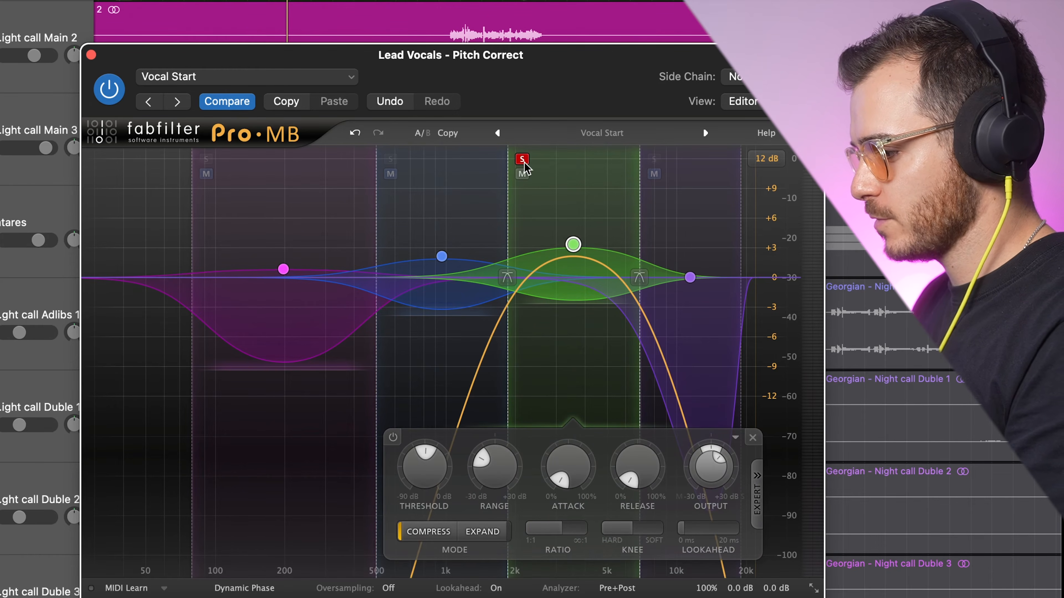
key("space")
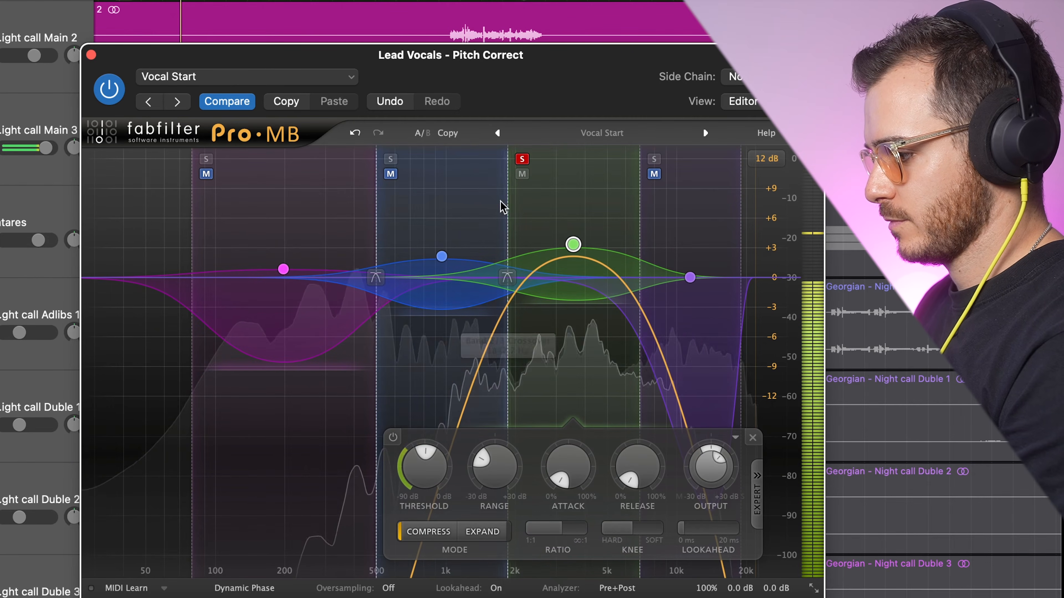
left_click(522, 159)
Solo the highest frequency band, listen to it on the lead vocal, and unsolo it.
left_click(654, 159)
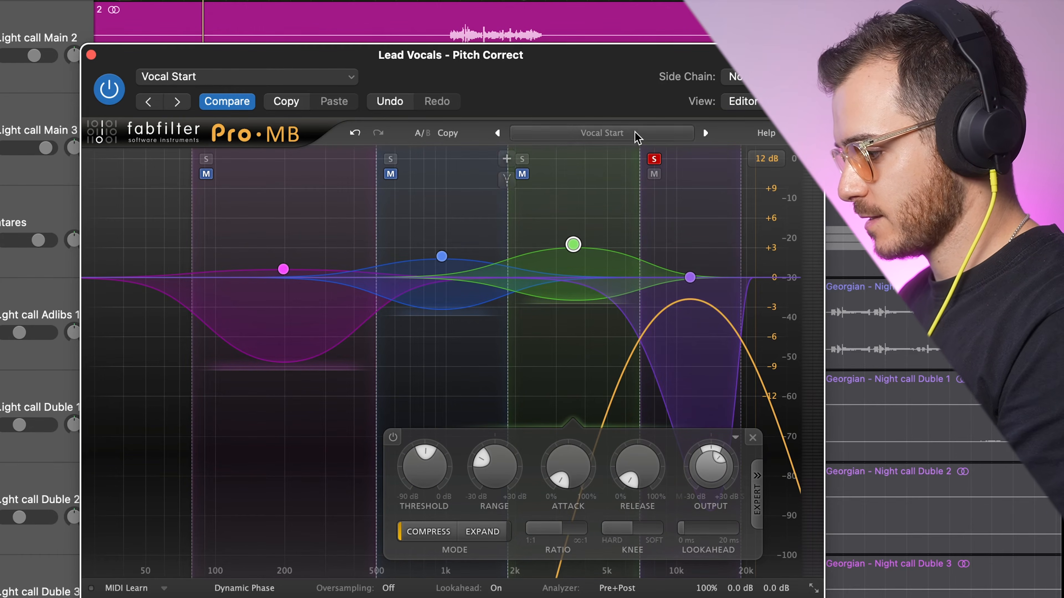
key("space")
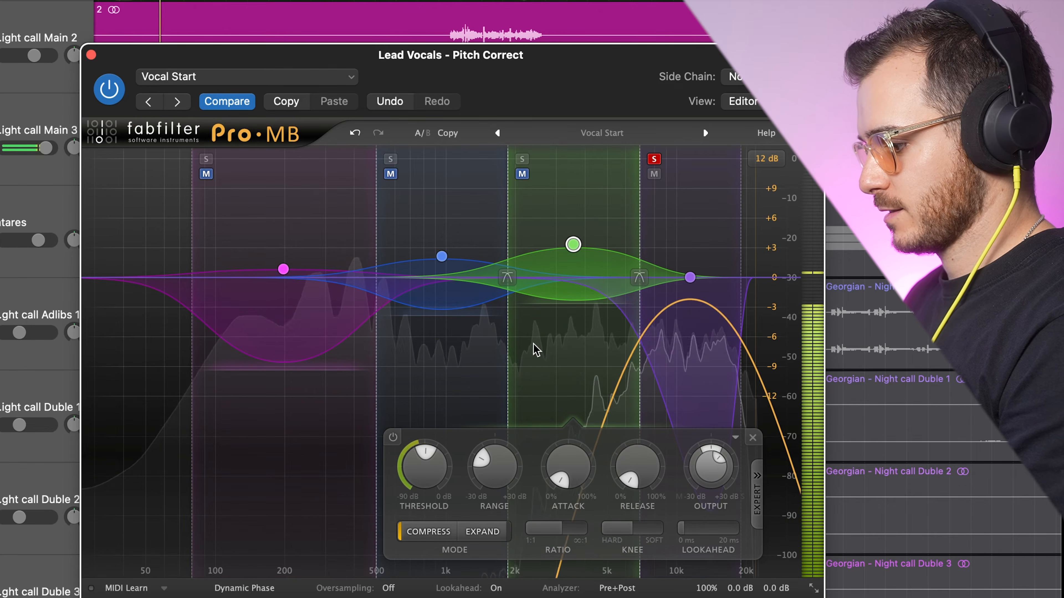
left_click(654, 161)
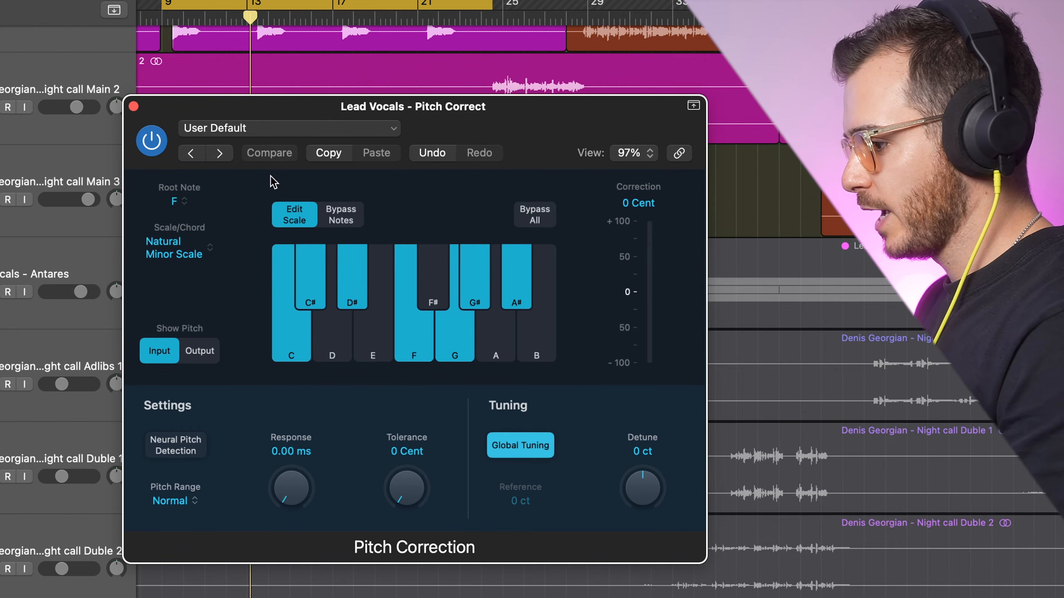
Choose F as the root note and Natural Minor Scale as the scale in Pitch Correction.
left_click(184, 203)
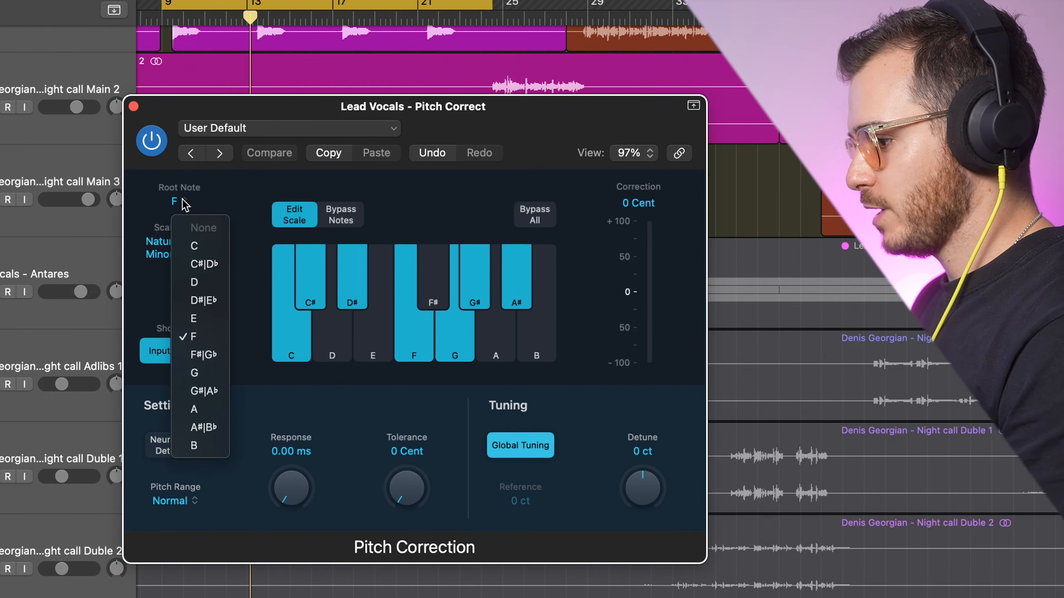
left_click(195, 341)
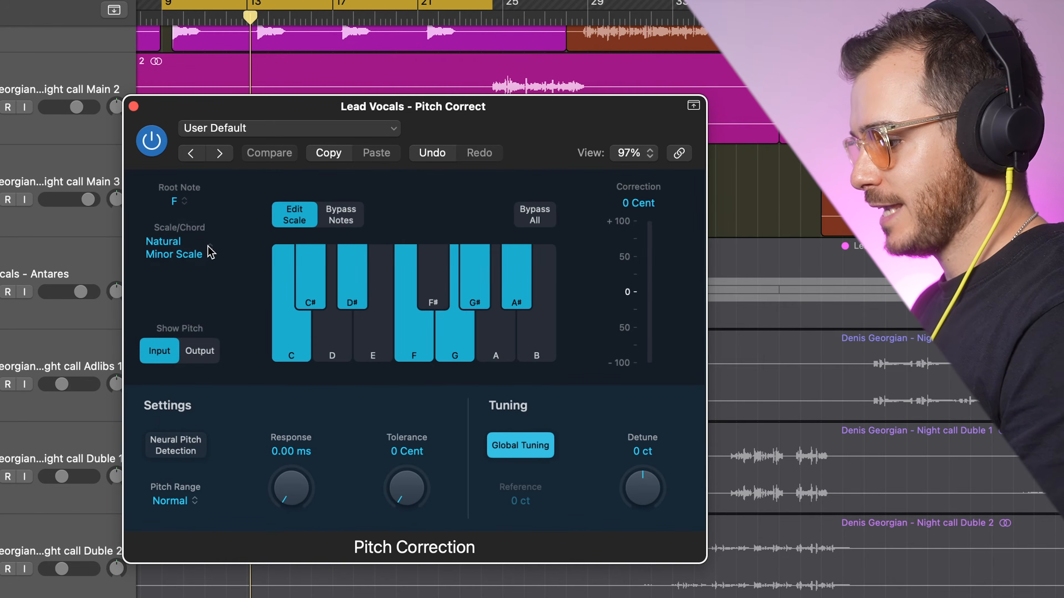
left_click(211, 251)
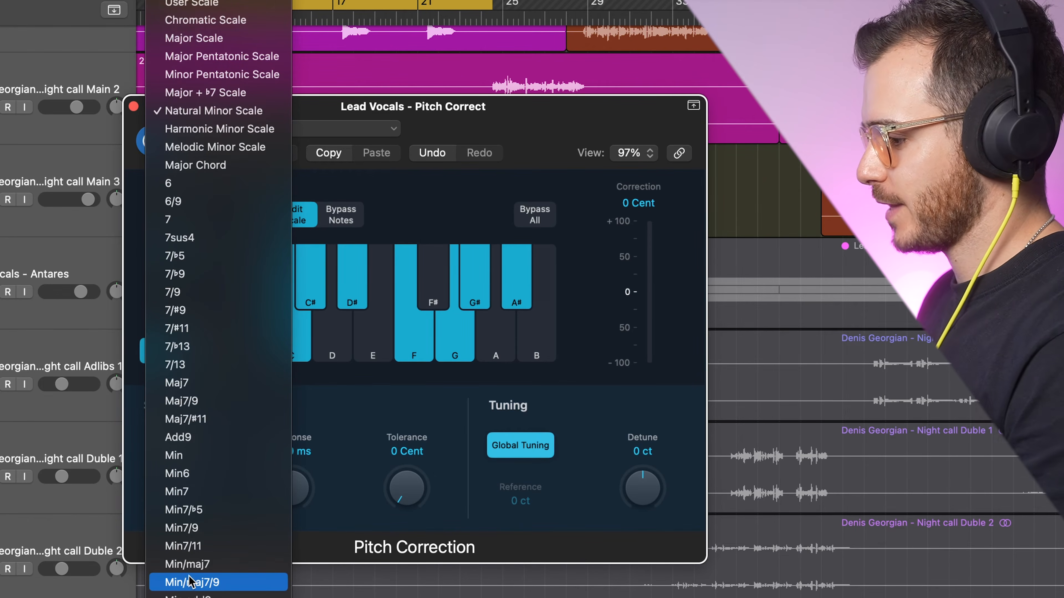
left_click(216, 110)
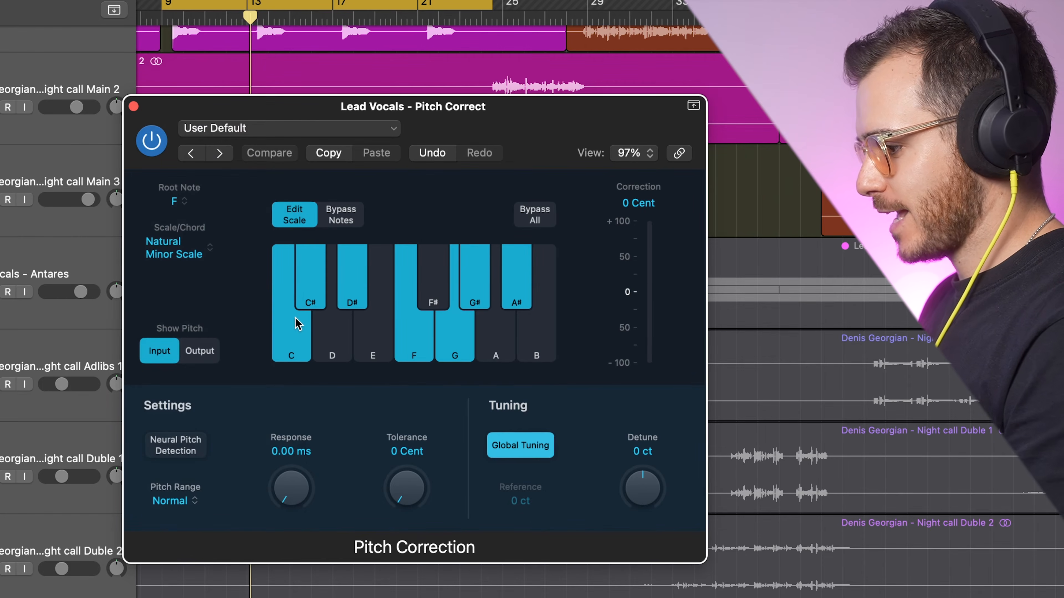
Try C and D as the root note, and set it back to F.
left_click(188, 201)
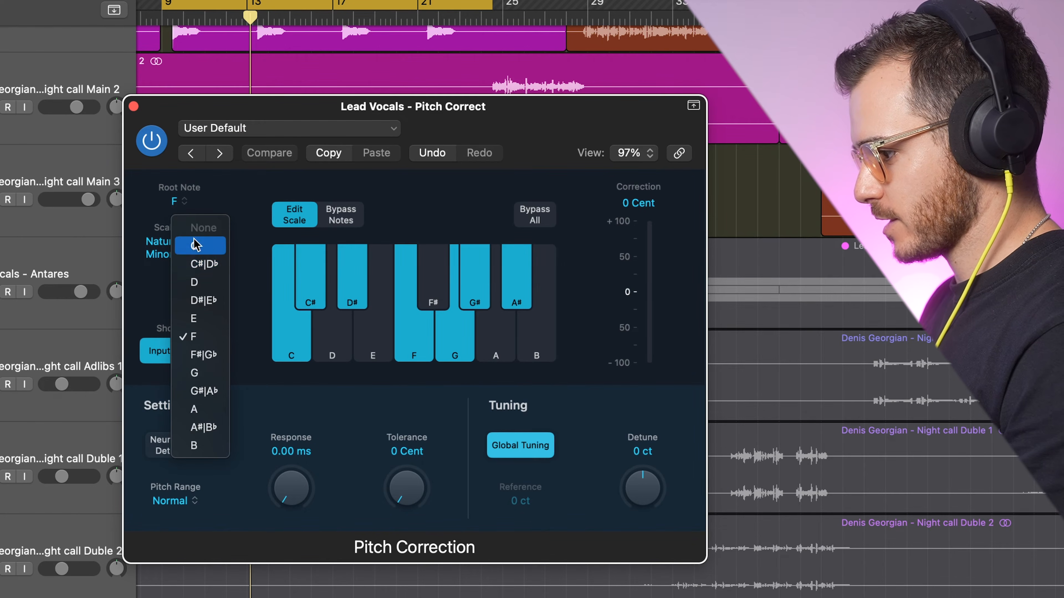
left_click(191, 246)
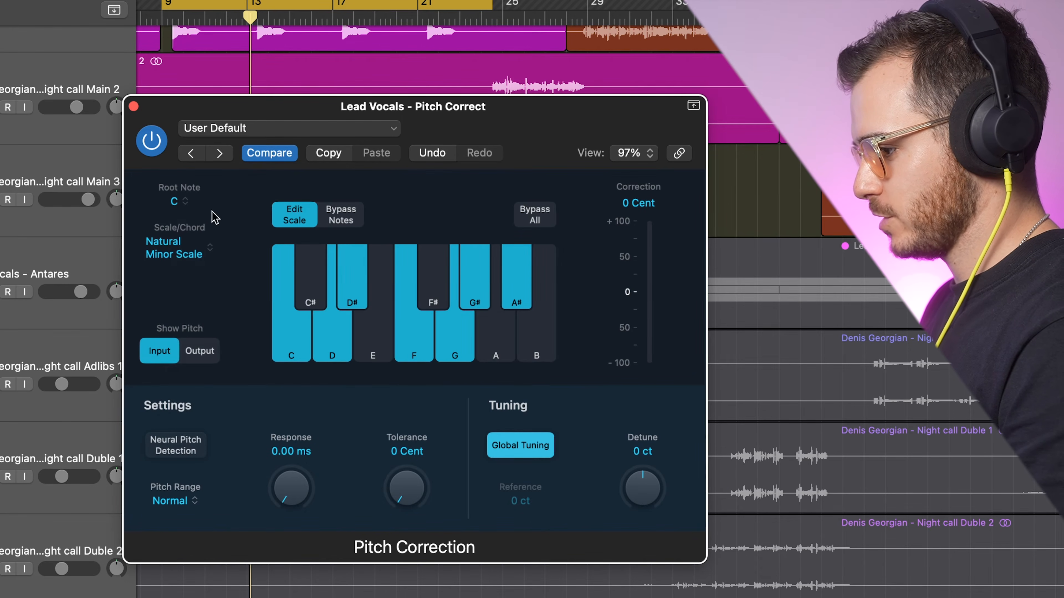
left_click(180, 201)
left_click(186, 281)
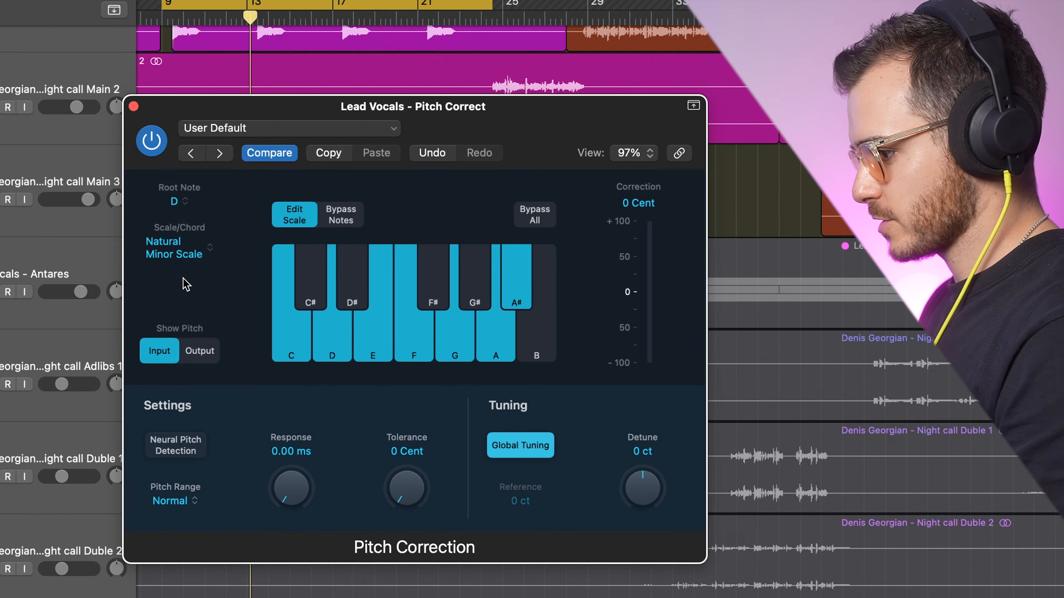
left_click(180, 205)
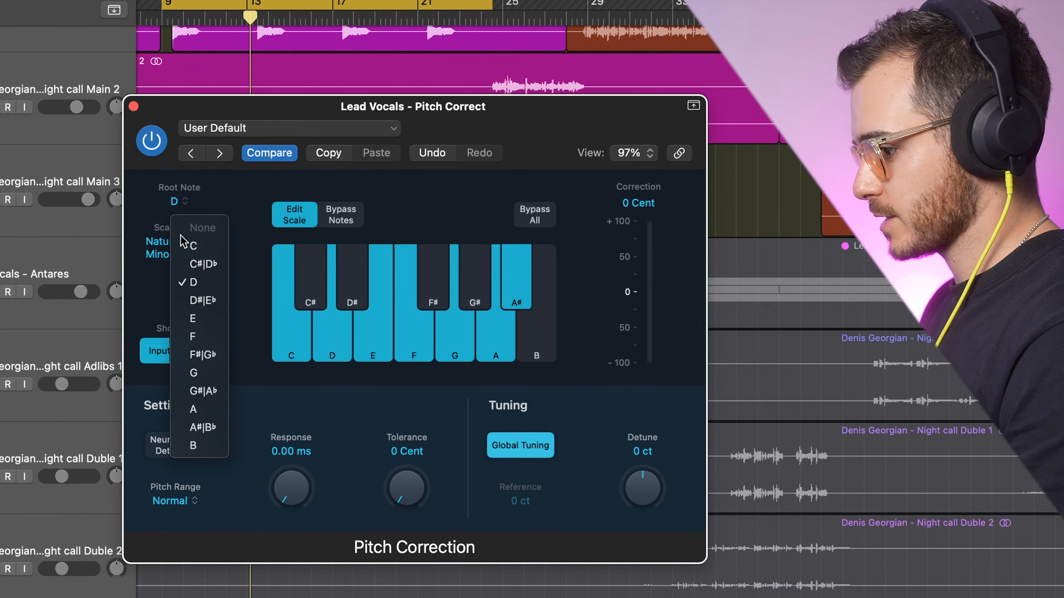
left_click(191, 338)
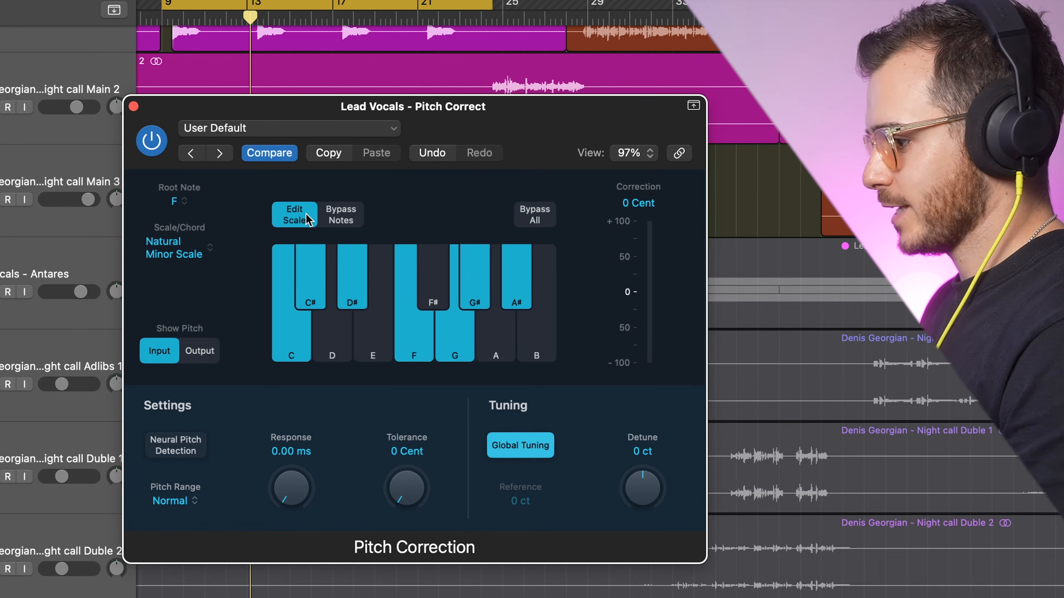
Add the notes D and E to the correction scale and remove them again.
left_click(321, 348)
left_click(365, 351)
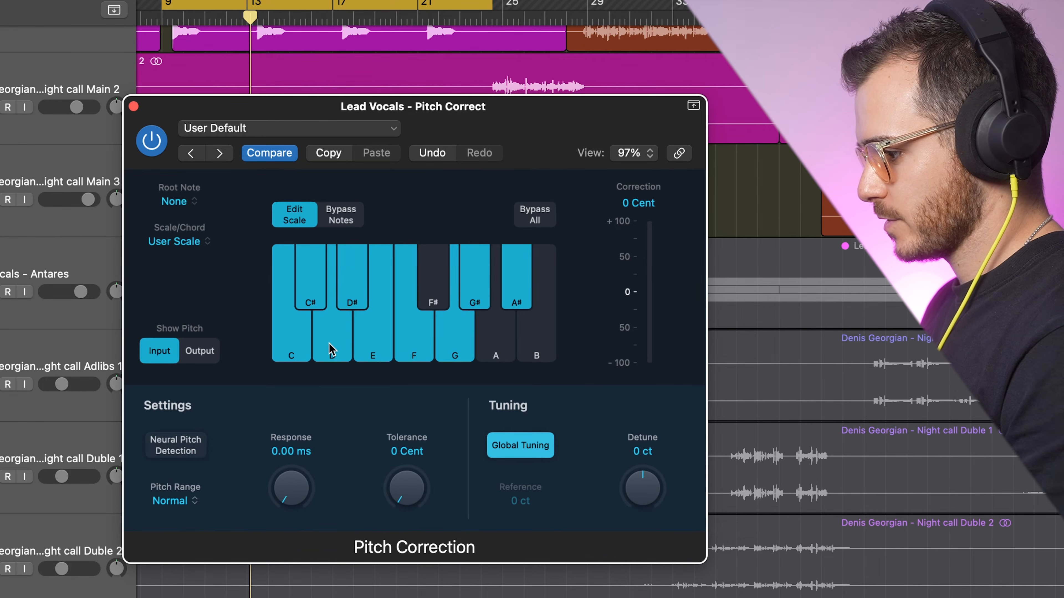
left_click(329, 346)
left_click(364, 345)
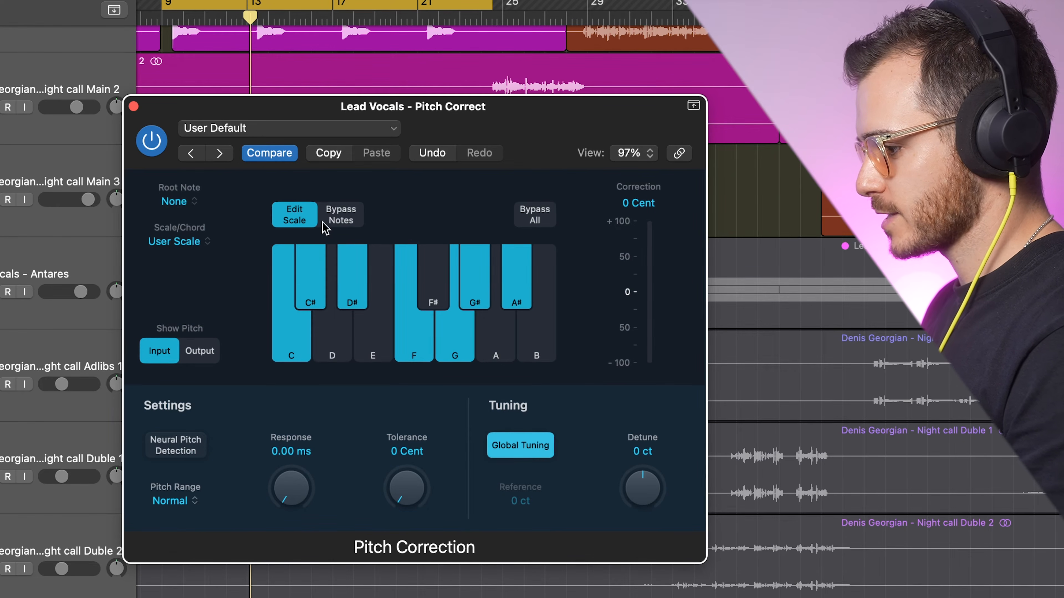
Try the Bypass Notes mode, return to Edit Scale, and toggle Bypass All on and off.
left_click(339, 224)
left_click(302, 219)
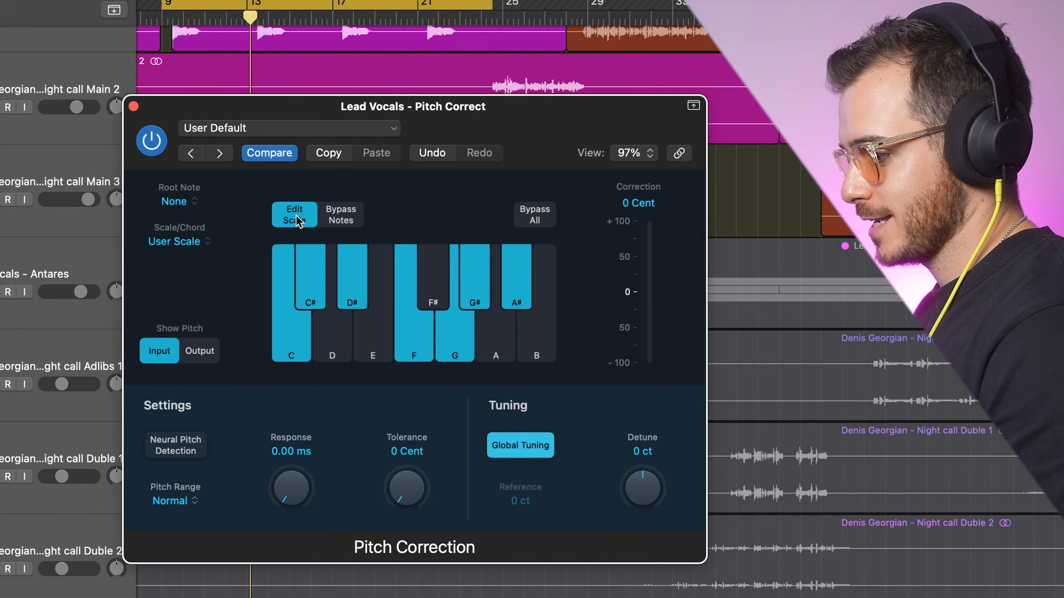
left_click(539, 215)
left_click(540, 216)
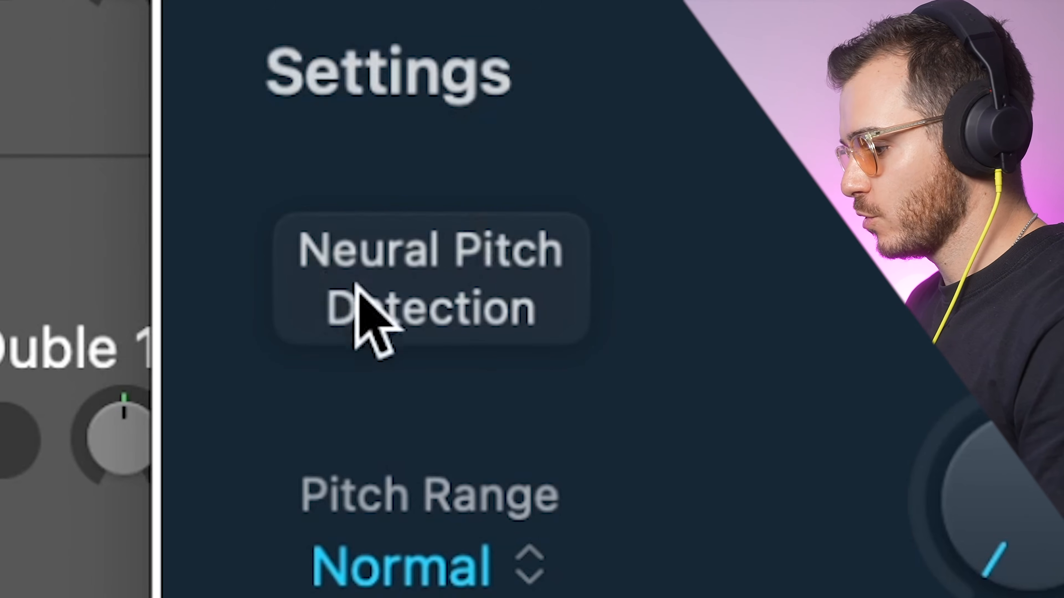
Play the lead vocal with Neural Pitch Detection on and switch it off to compare the correction.
left_click(362, 287)
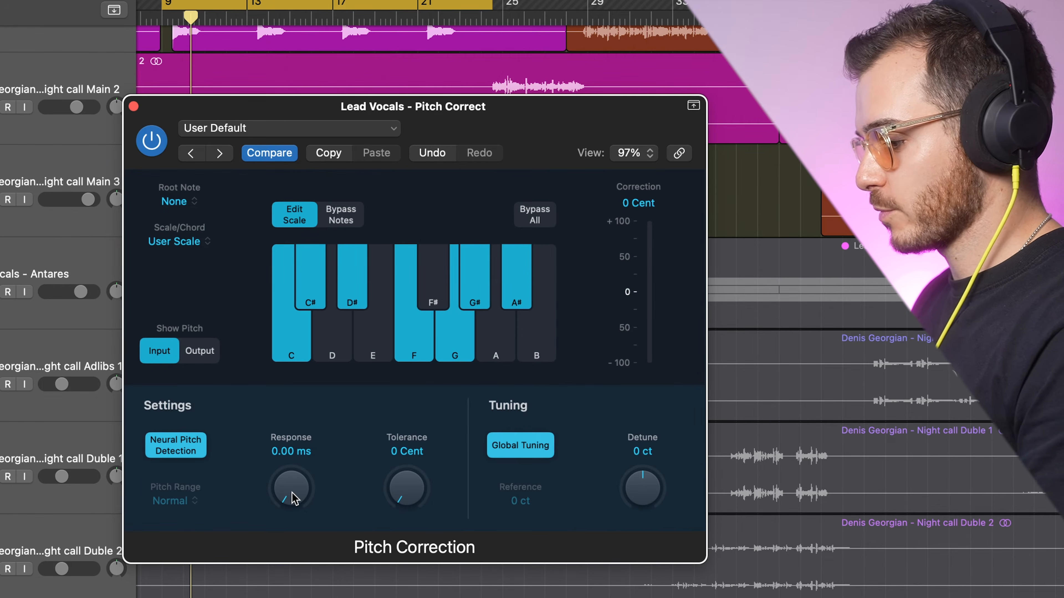
key("space")
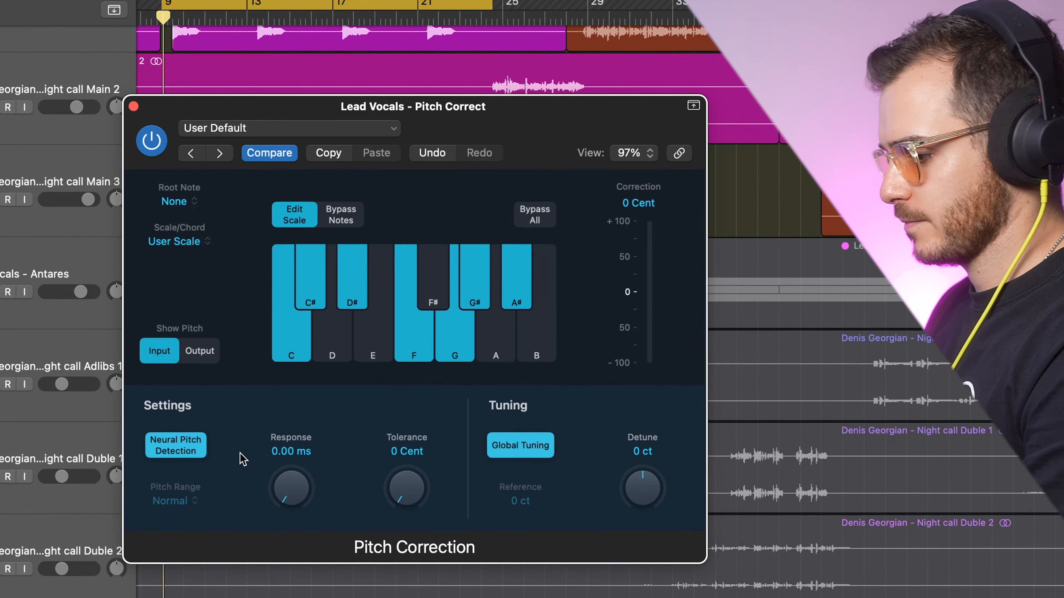
left_click(163, 440)
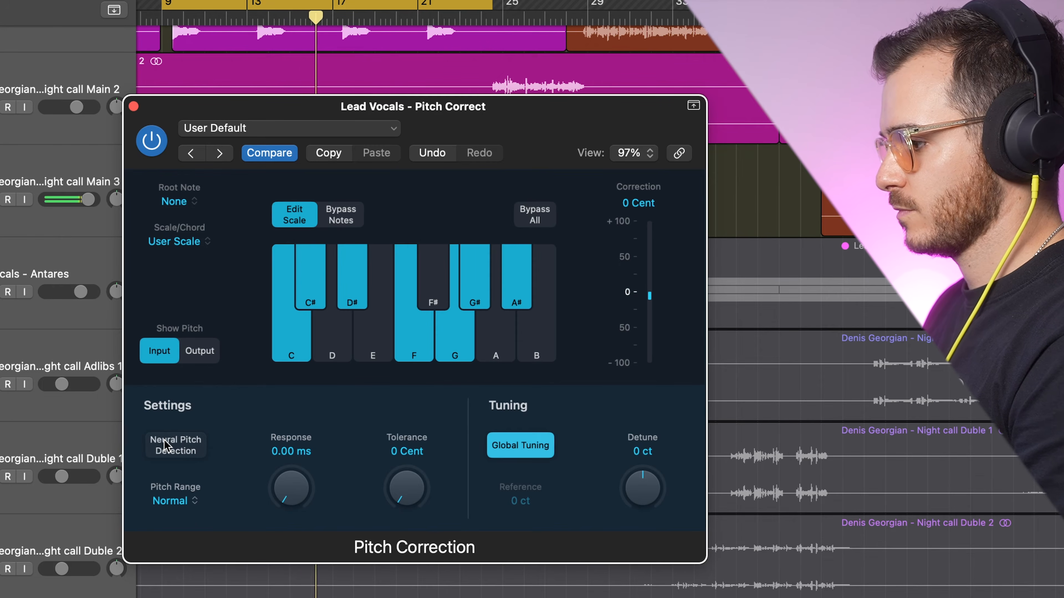
Compare the vocal with Neural Pitch Detection on and off, and try a Response of 108 ms before resetting it to 0 ms.
left_click(163, 440)
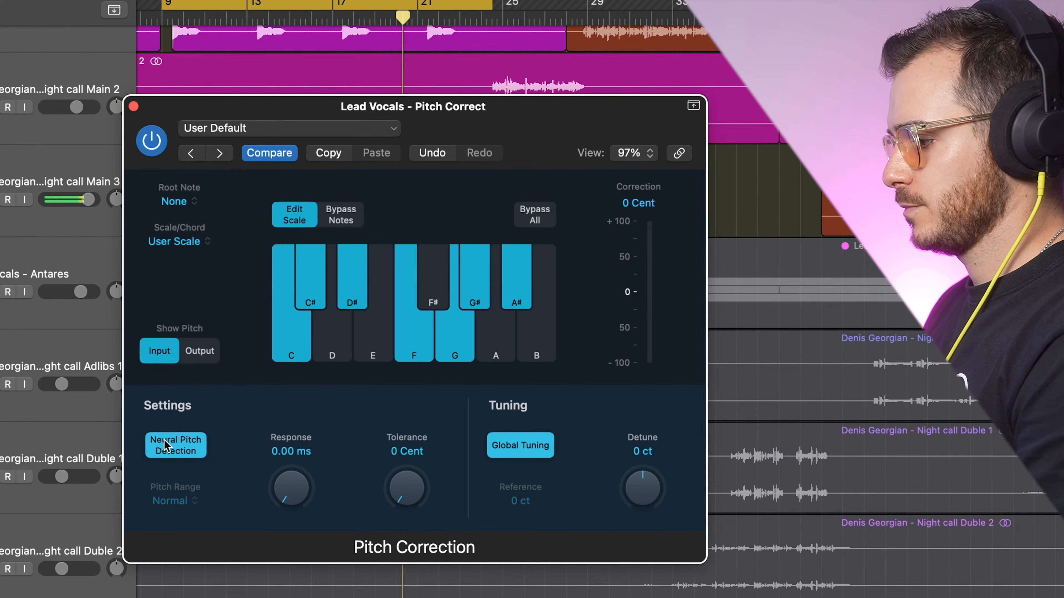
left_click(164, 440)
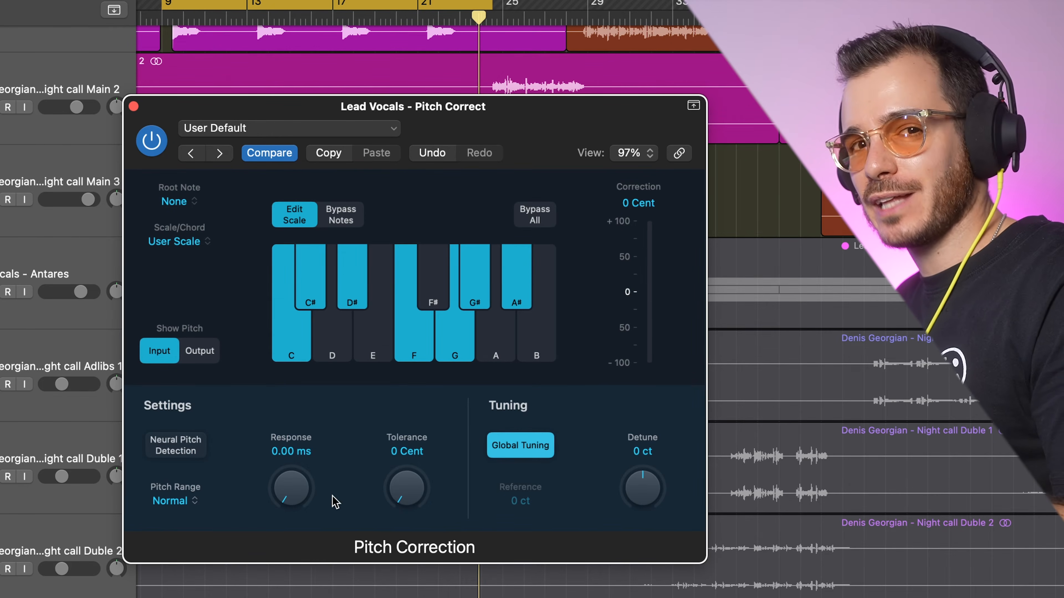
left_click_drag(290, 444, 288, 394)
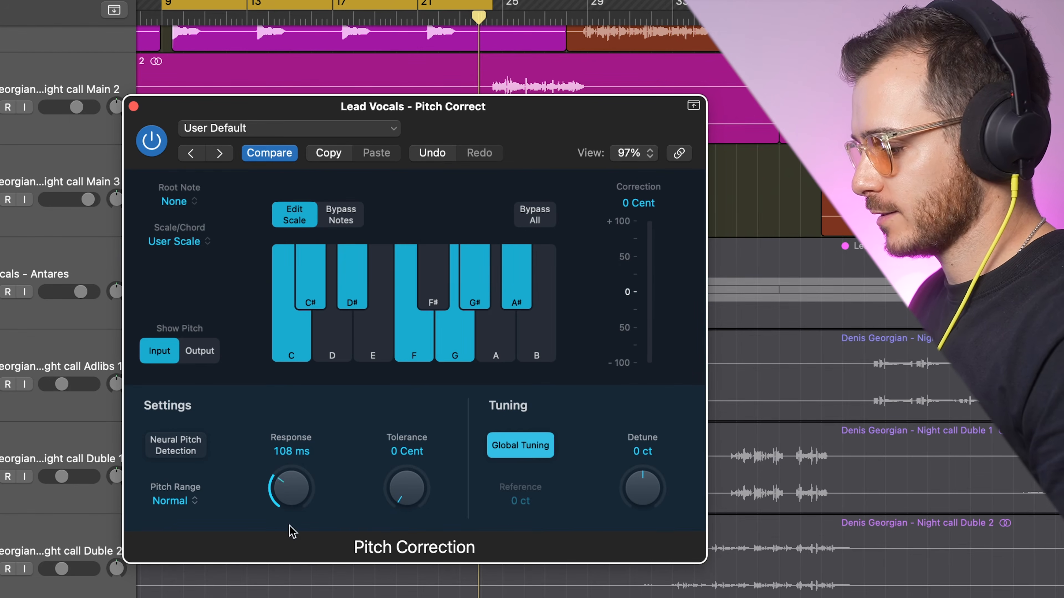
left_click_drag(289, 525, 290, 582)
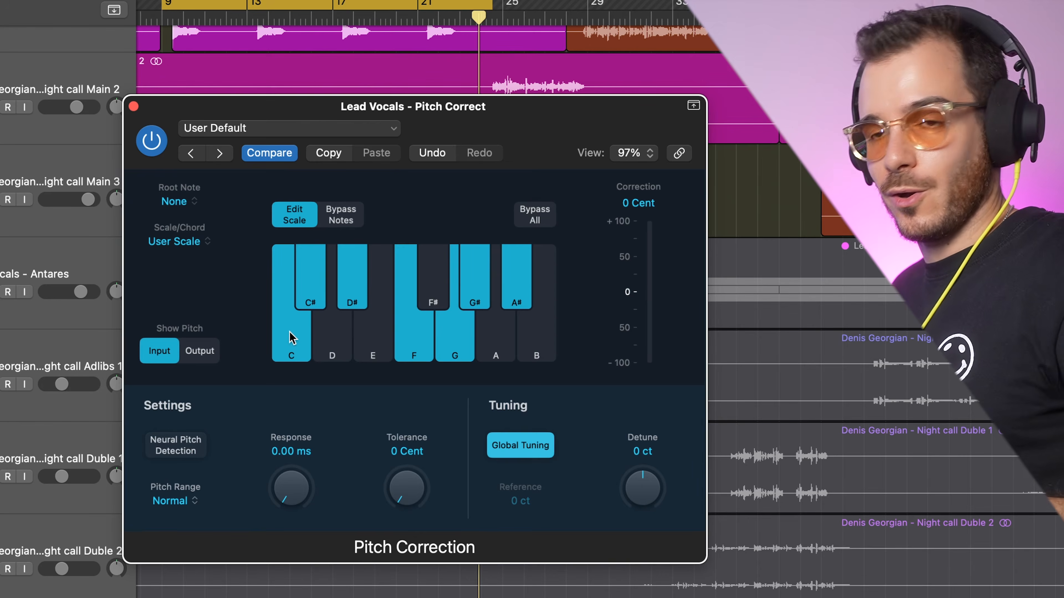
Set the Response to 84 ms and the Tolerance to 12 cents, and compare Neural Pitch Detection on and off during playback.
left_click_drag(291, 451, 294, 427)
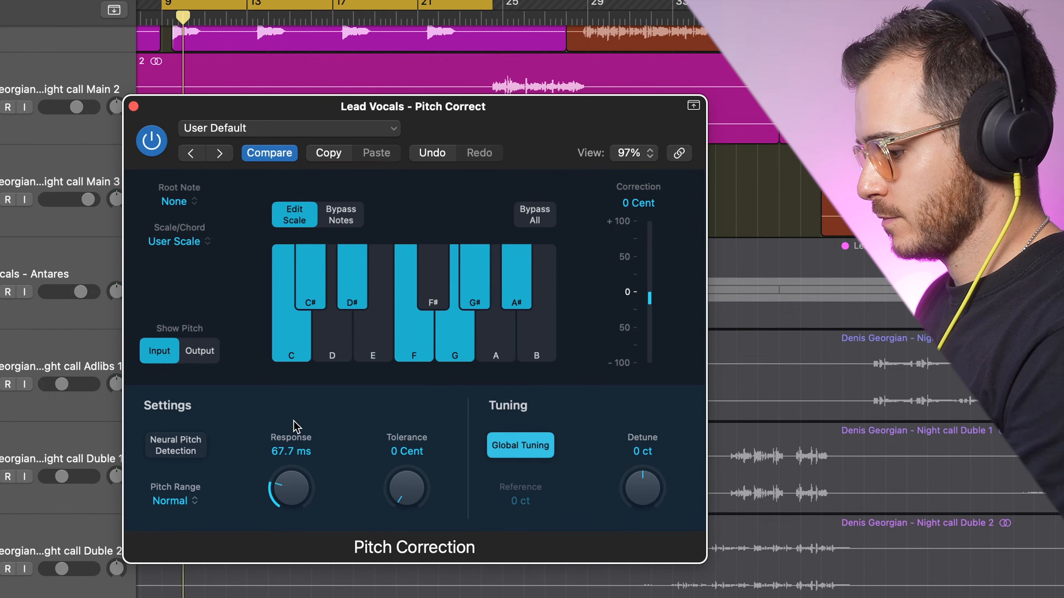
left_click_drag(404, 487, 405, 456)
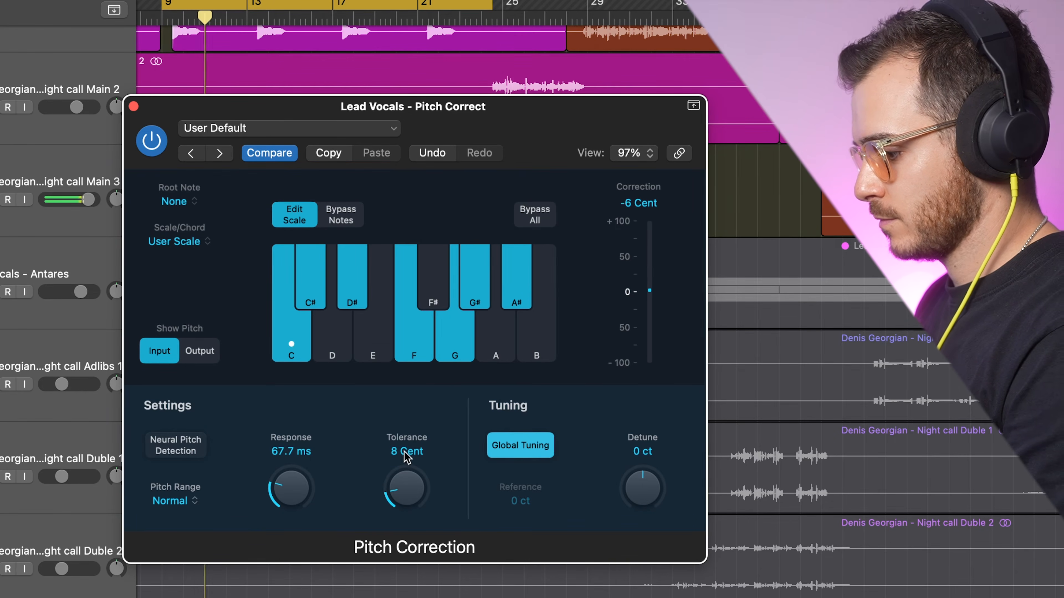
left_click_drag(293, 486, 296, 475)
left_click_drag(402, 481, 361, 473)
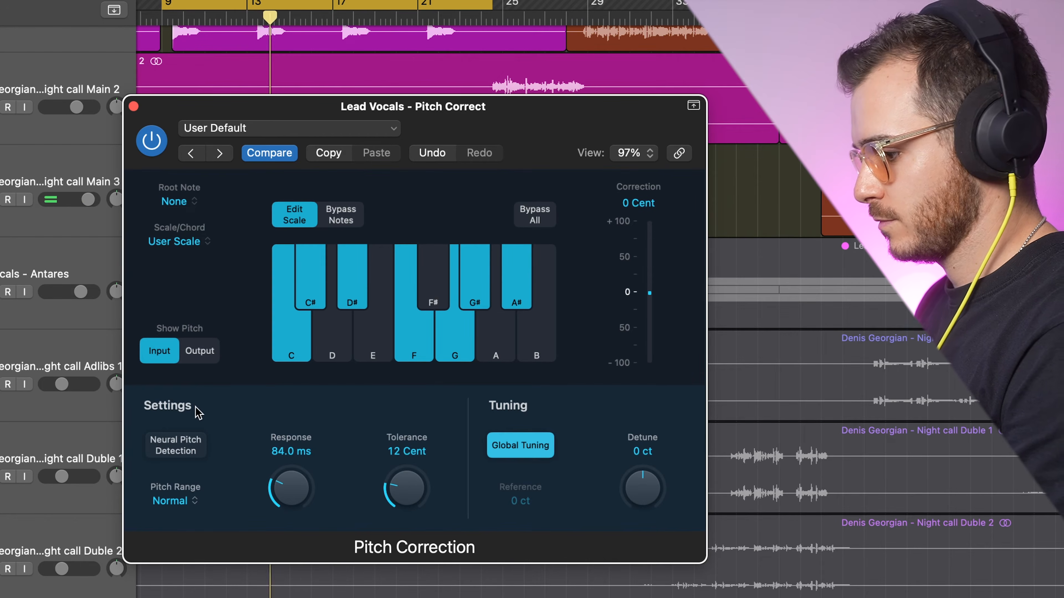
left_click(172, 455)
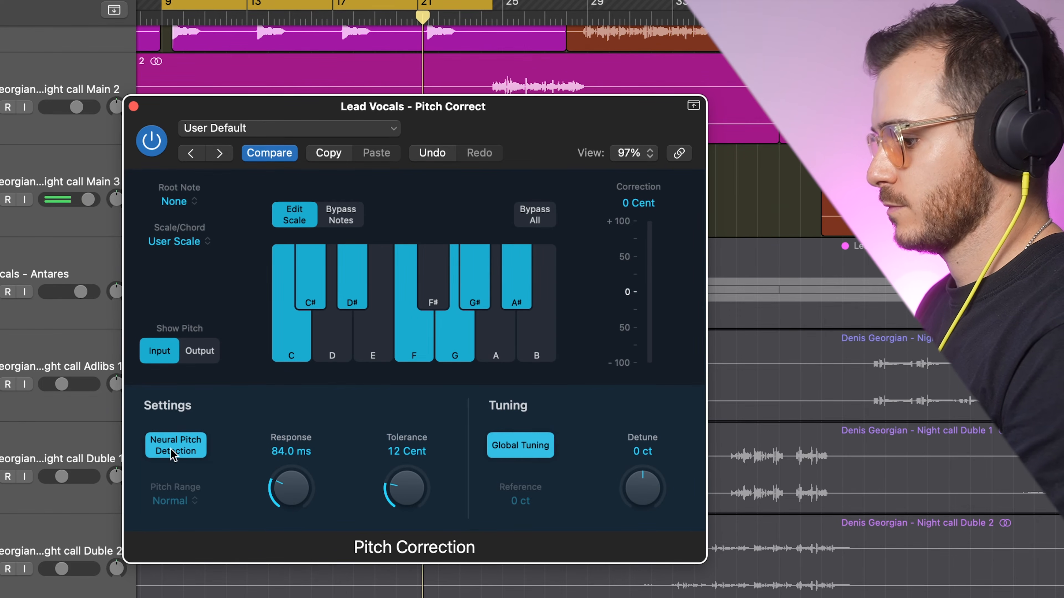
left_click(173, 456)
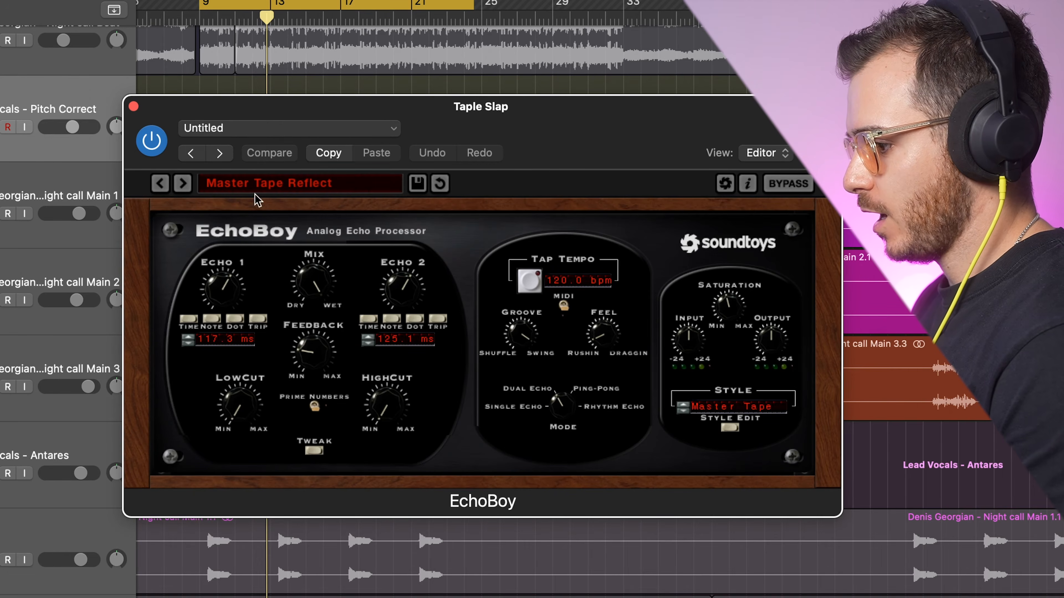
Close the tape slap EchoBoy and examine the Channel EQ, Lexicon 224, LA-2A and OTT settings on the Bus 5 reverb.
left_click(133, 106)
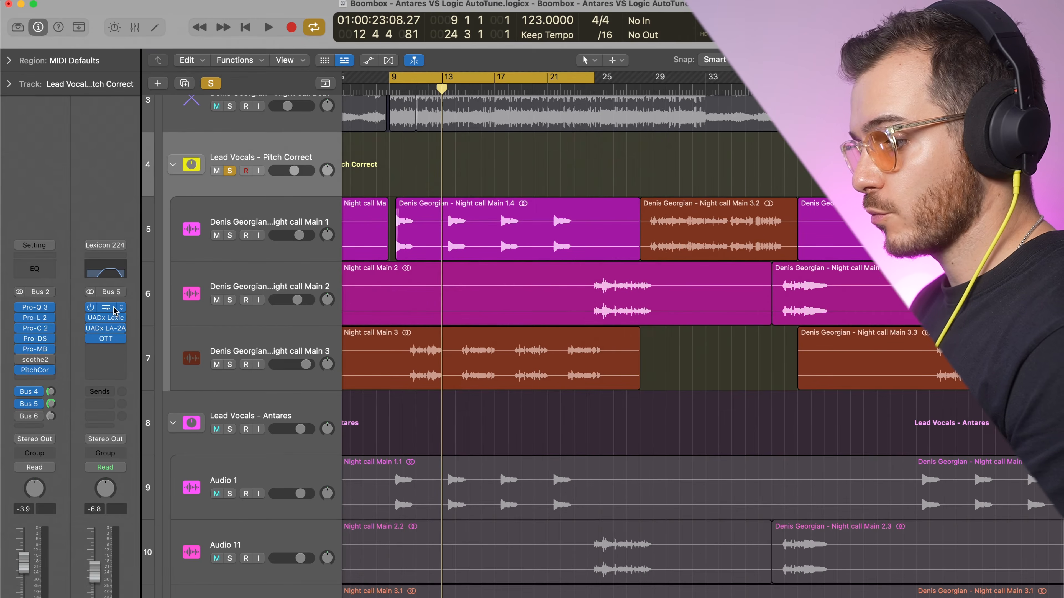
left_click(107, 308)
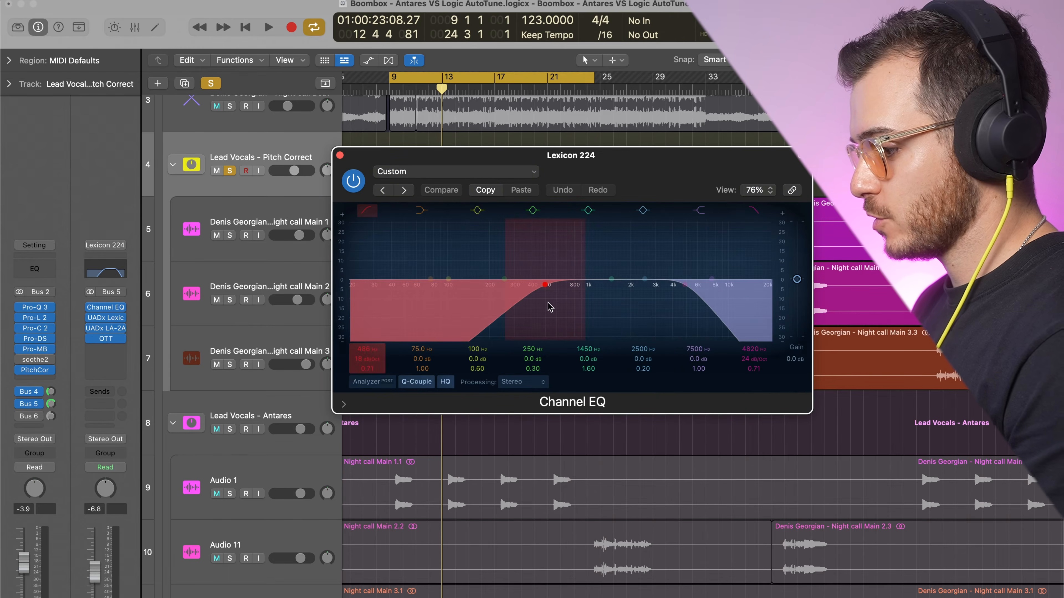
left_click(339, 156)
left_click(104, 317)
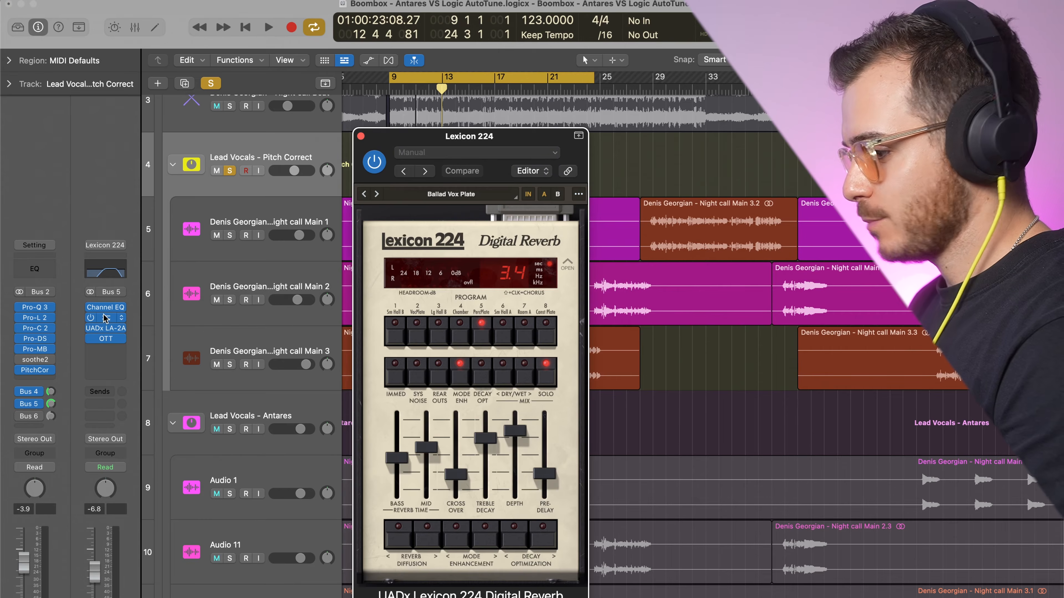
left_click(360, 137)
left_click(108, 329)
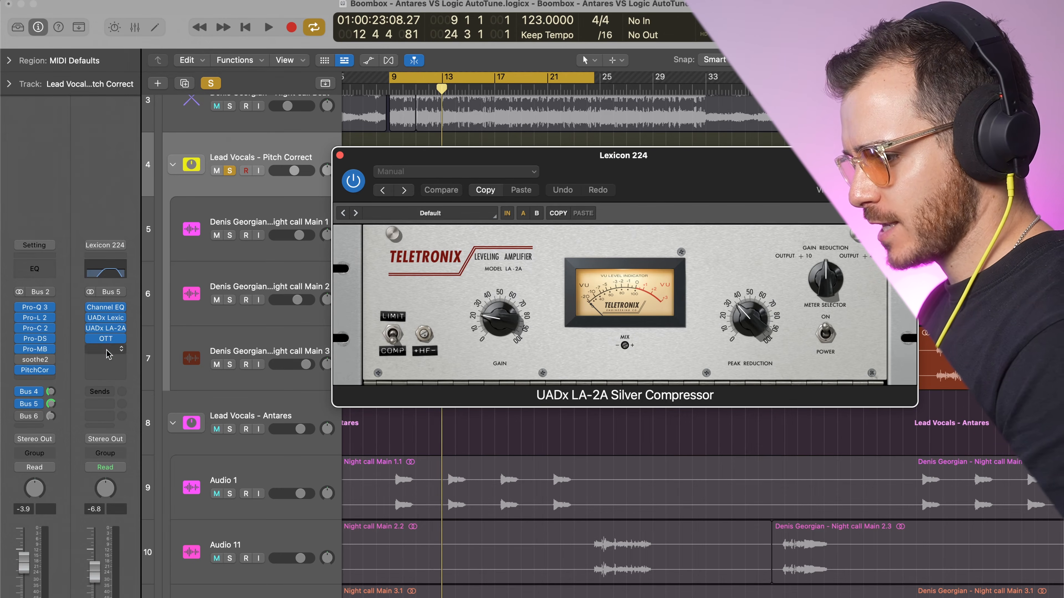
left_click(109, 339)
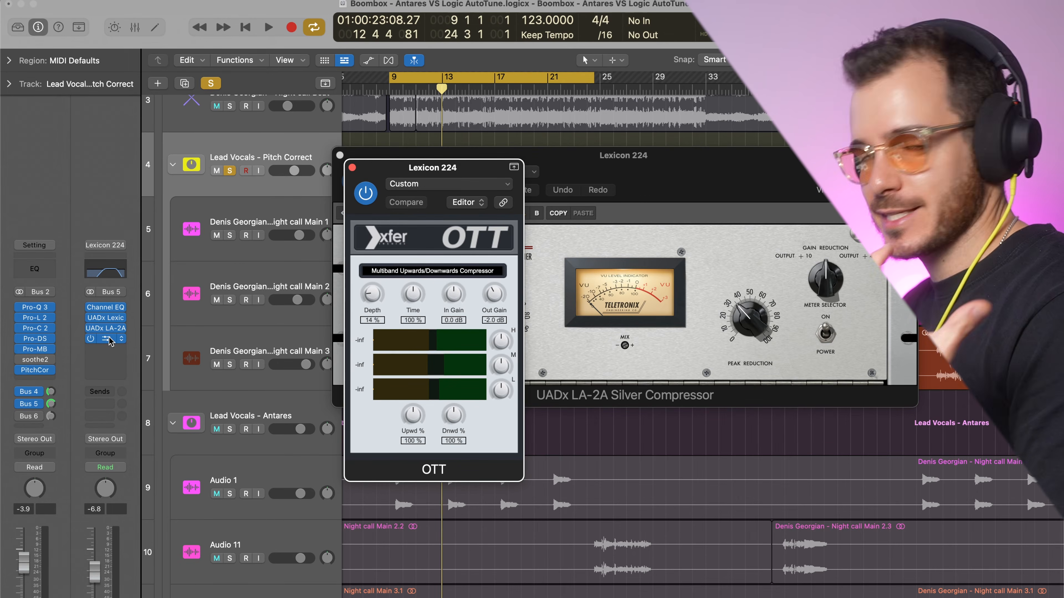
left_click(352, 167, "alt")
Play the vocal while bypassing and re-enabling the Bus 5 reverb send, and set the reverb return level to -4.2 dB.
key("space")
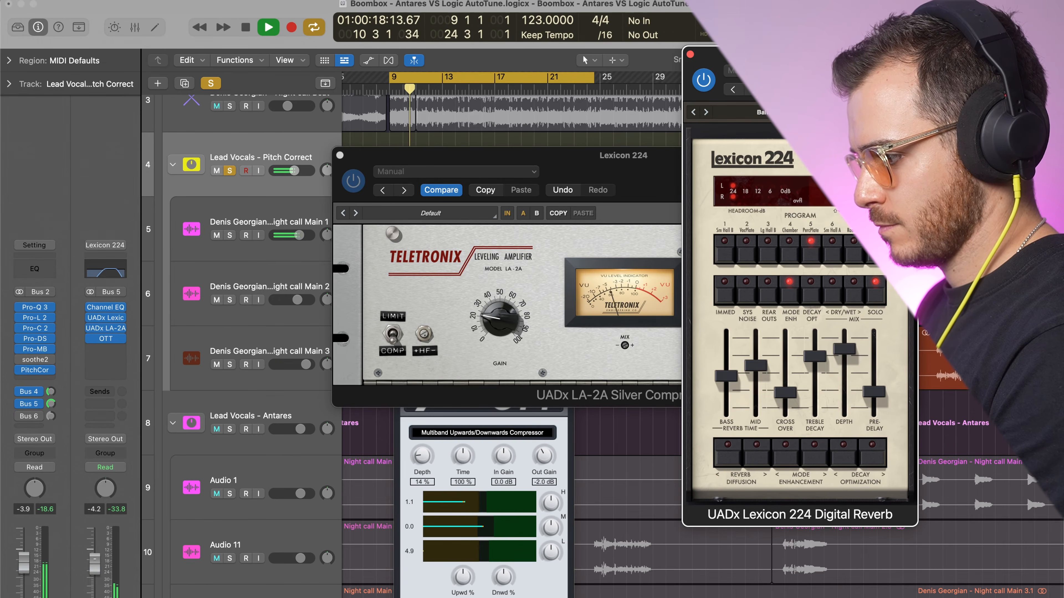
left_click_drag(94, 564, 94, 565)
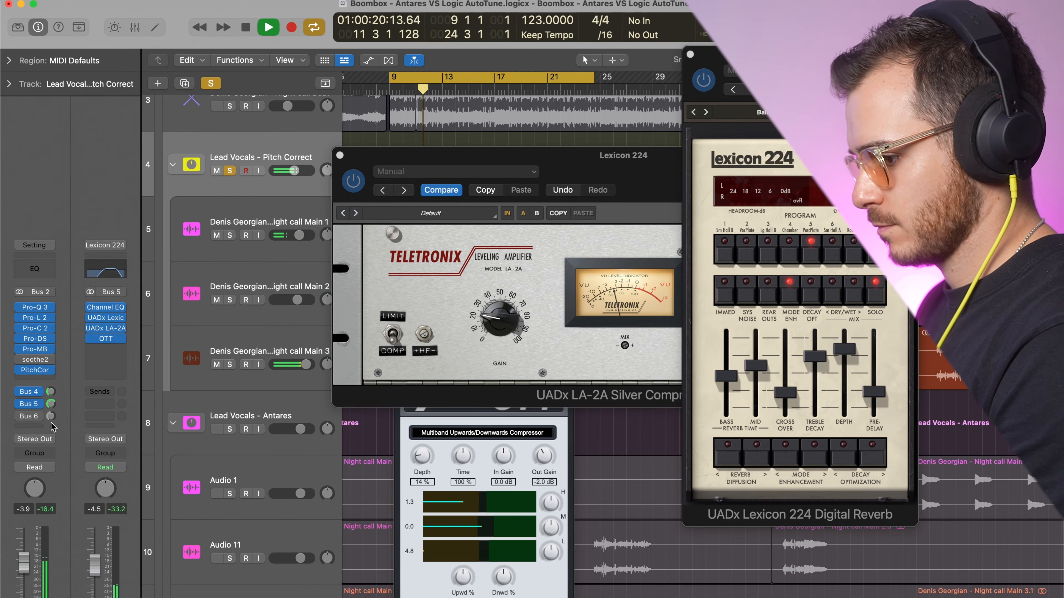
left_click(20, 403)
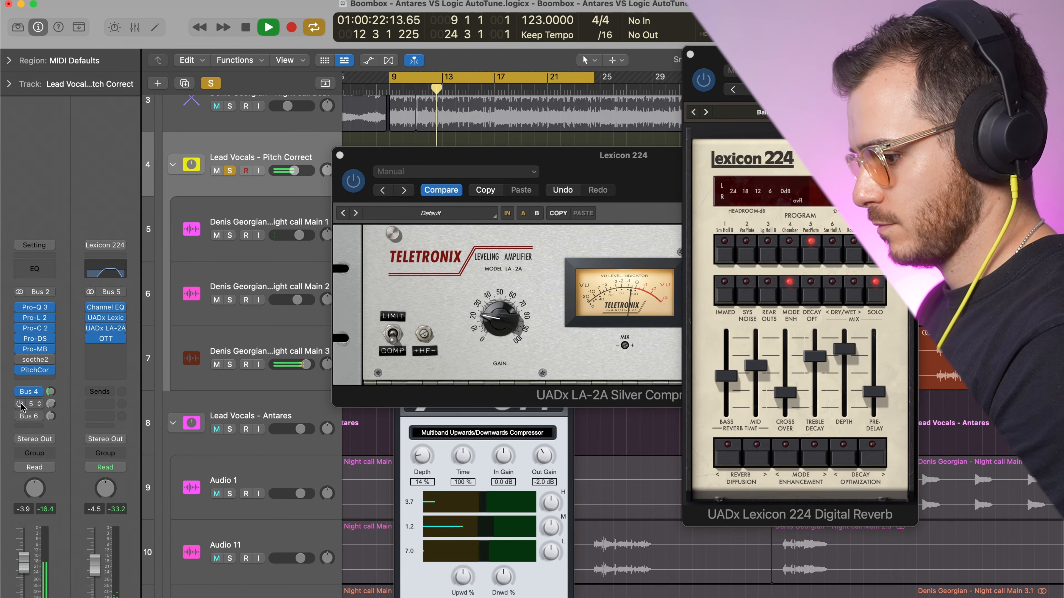
left_click(20, 404)
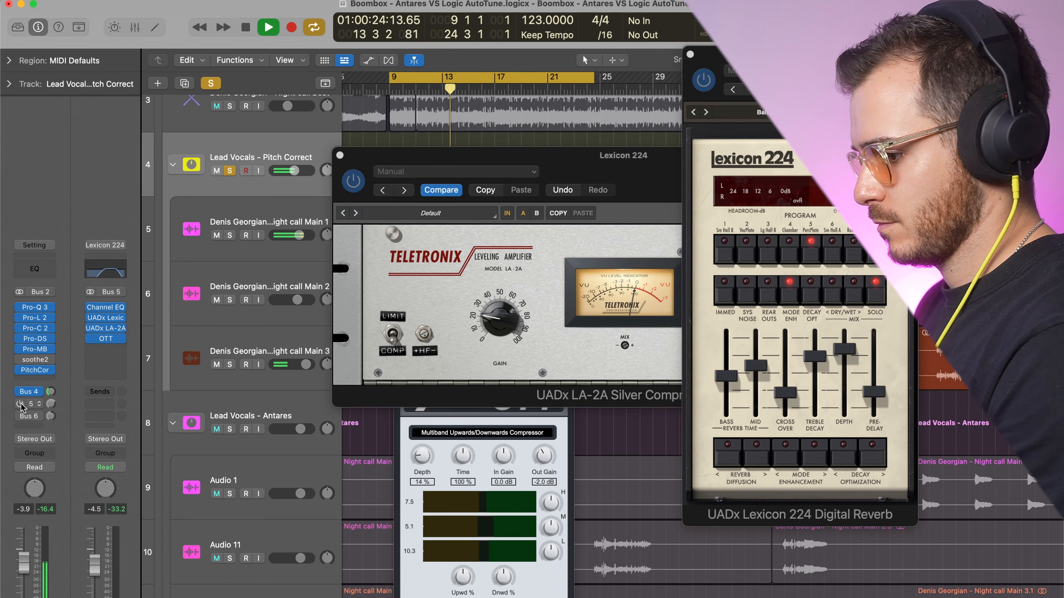
left_click_drag(95, 569, 95, 568)
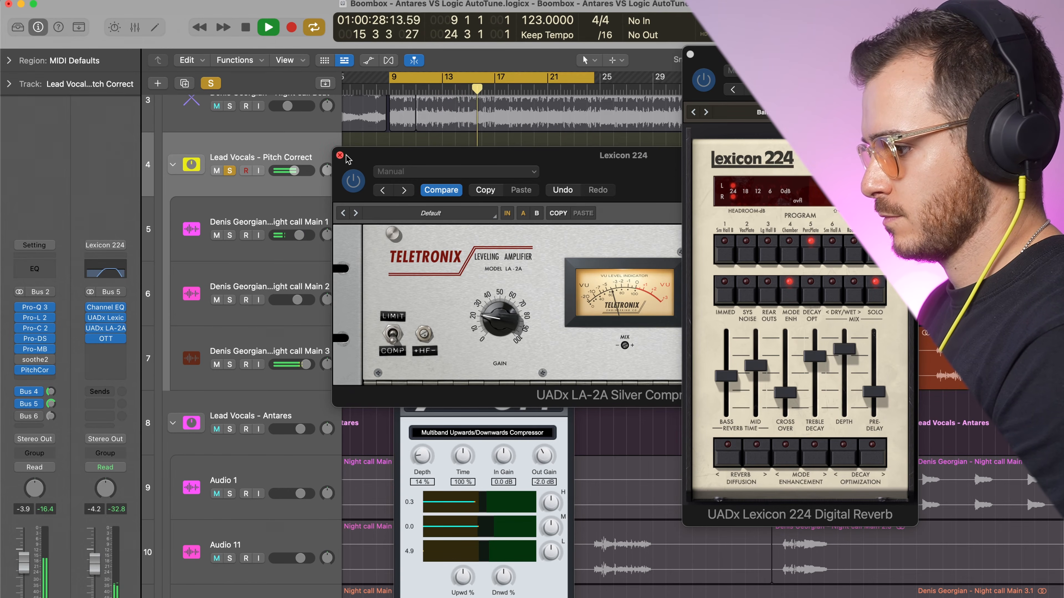
key("space")
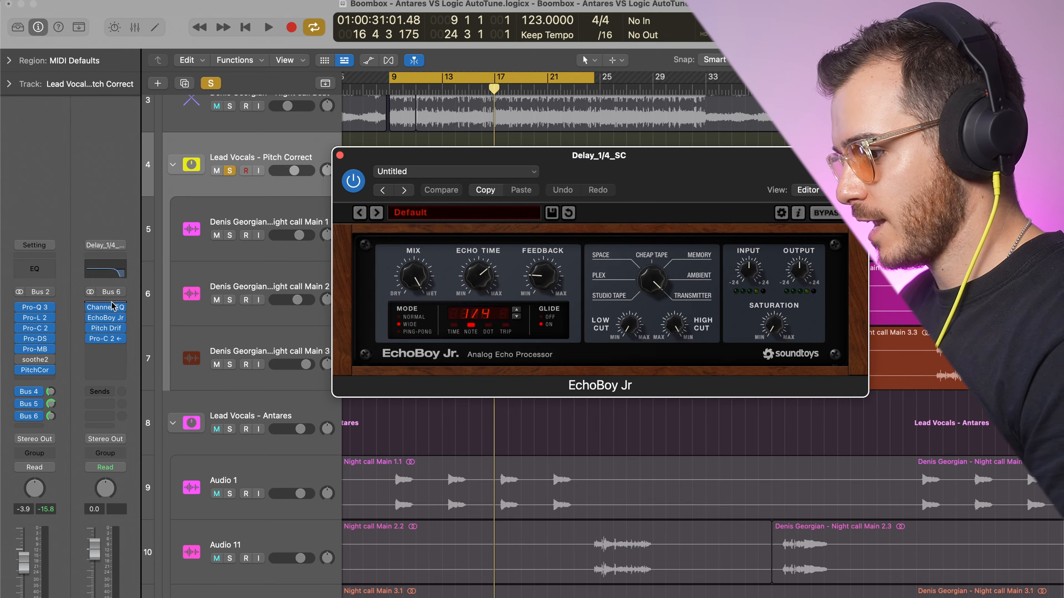
Examine the Channel EQ, Pitch Drift and side-chained Pro-C 2 settings on the Bus 6 quarter-note delay.
left_click(105, 309)
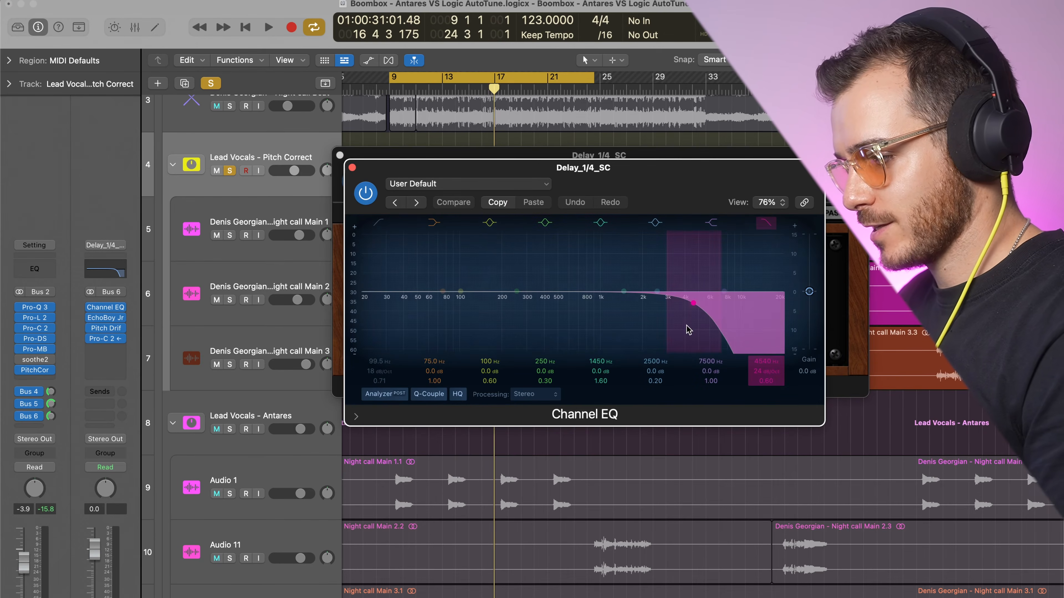
left_click(352, 169)
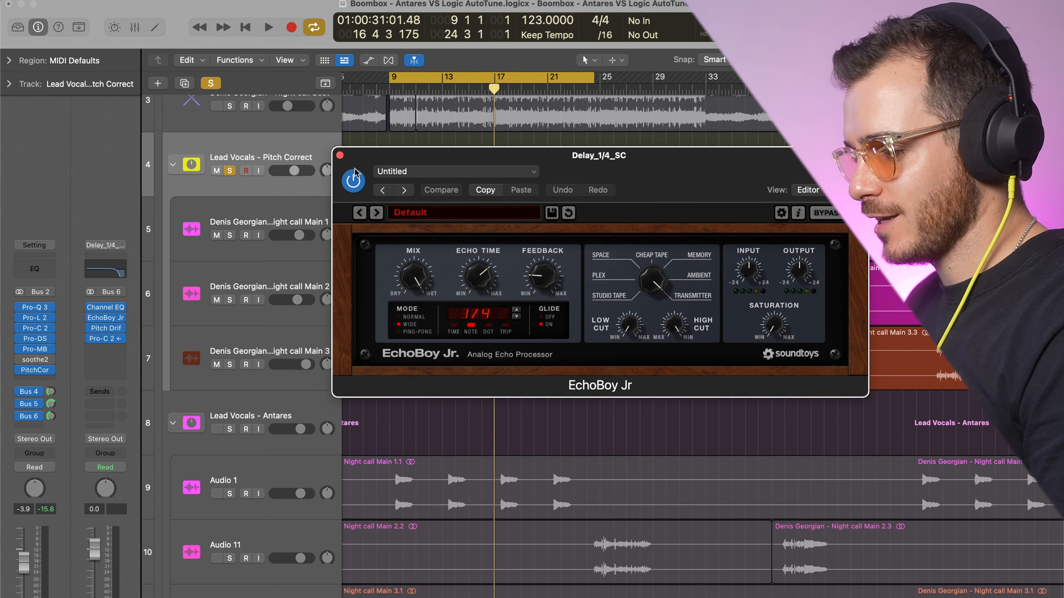
left_click(340, 156)
left_click(107, 331)
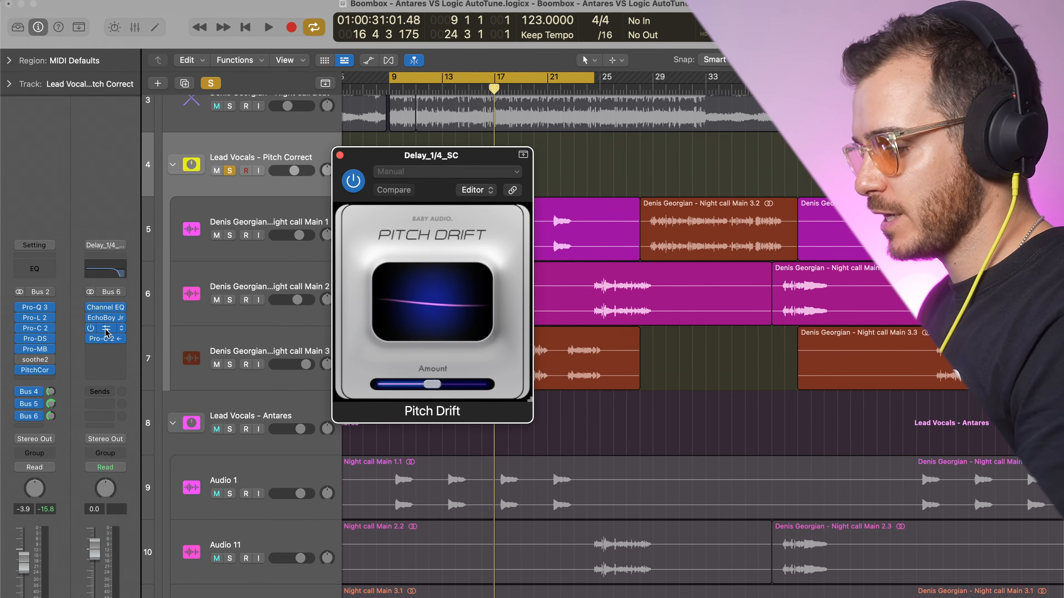
left_click(103, 338)
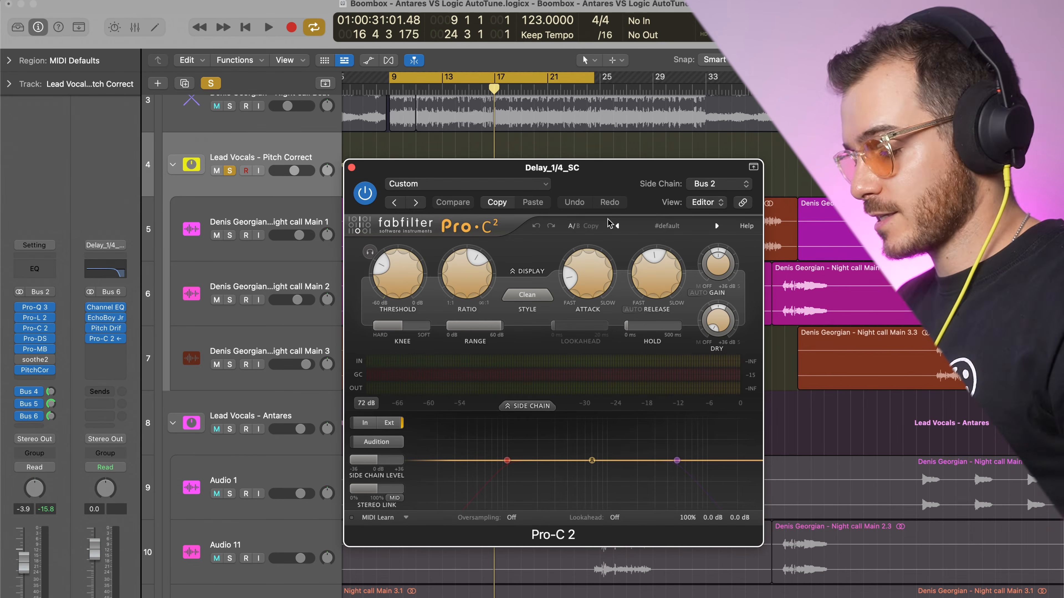
Play and stop the lead vocal to compare its sound with the inserts and sends bypassed.
key("space")
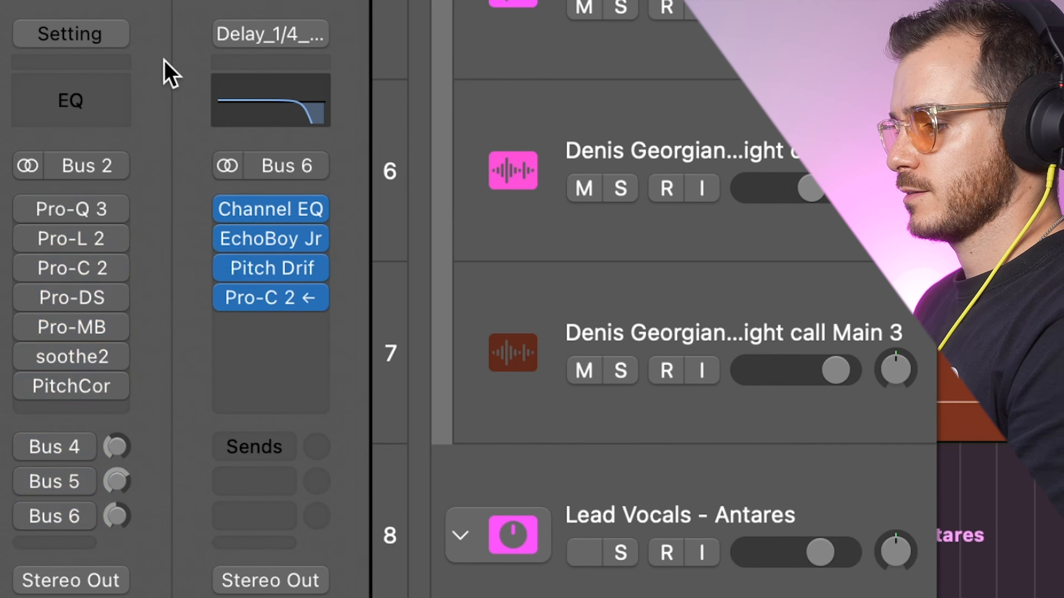
key("space")
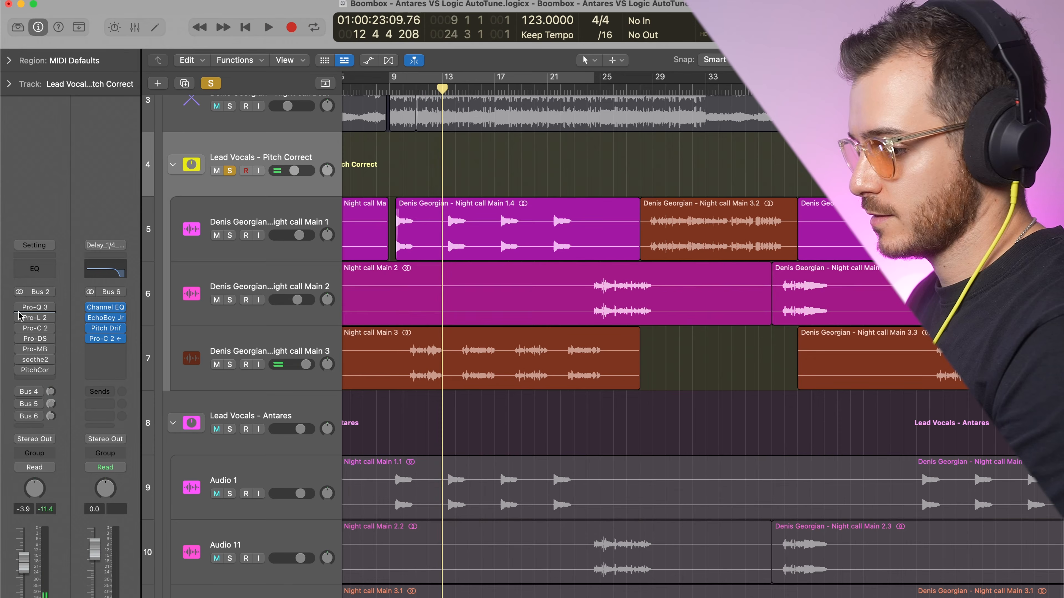
key("space")
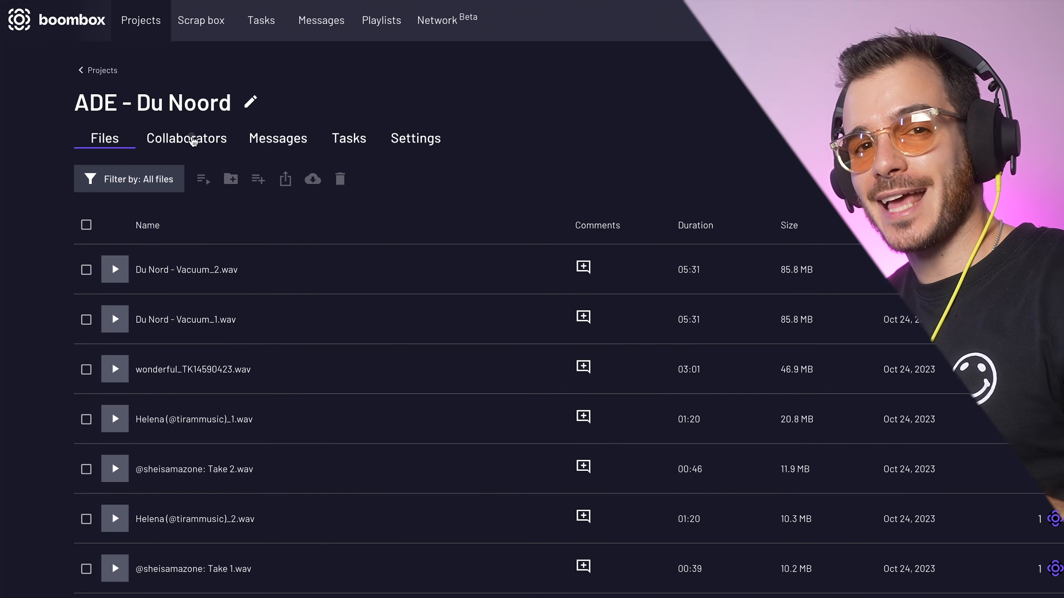
Switch to Boombox, open the ADE - Du Noord project's collaborators, and comment "Yo this mix is FIREEEEEEEEE!!" on Du Nord - Vacuum_2.wav.
left_click(193, 141)
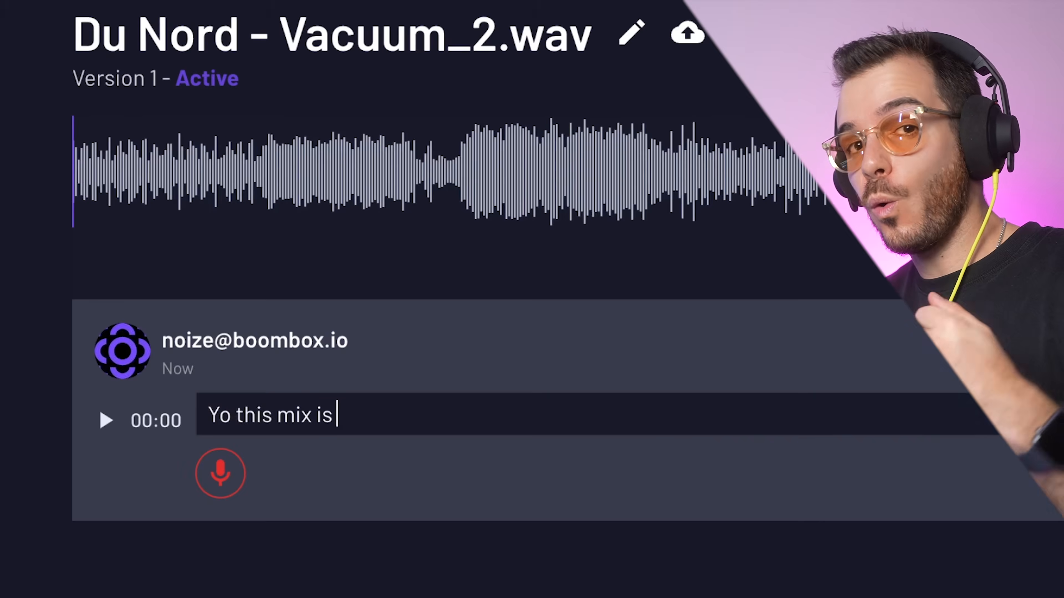
type("FIREEEEEEEEE!!")
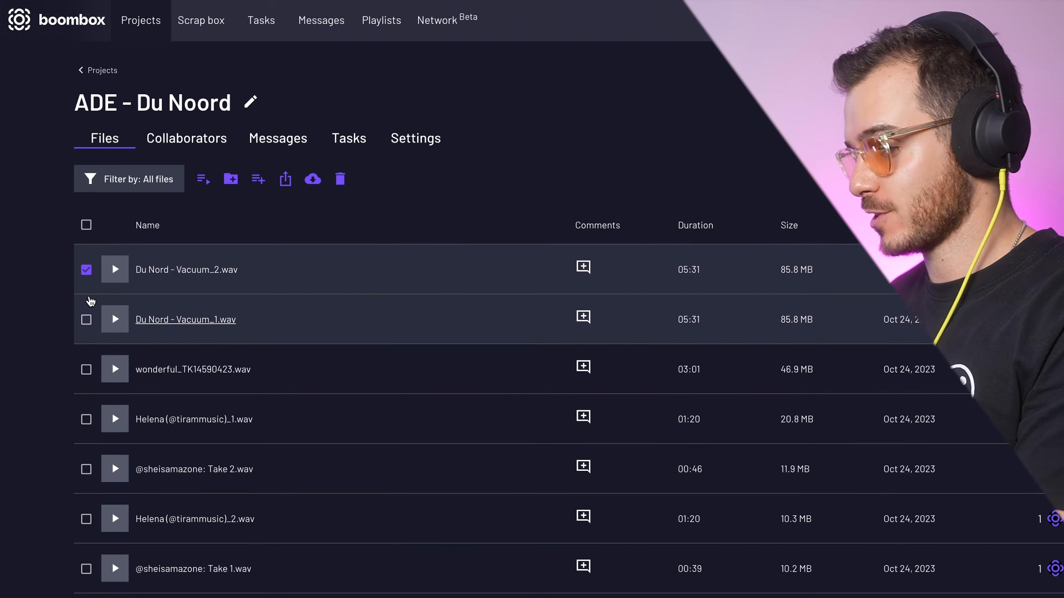
Add Du Nord - Vacuum_2.wav, Du Nord - Vacuum_1.wav and wonderful_TK14590423.wav to a new playlist named "Best songs ever".
left_click(86, 320)
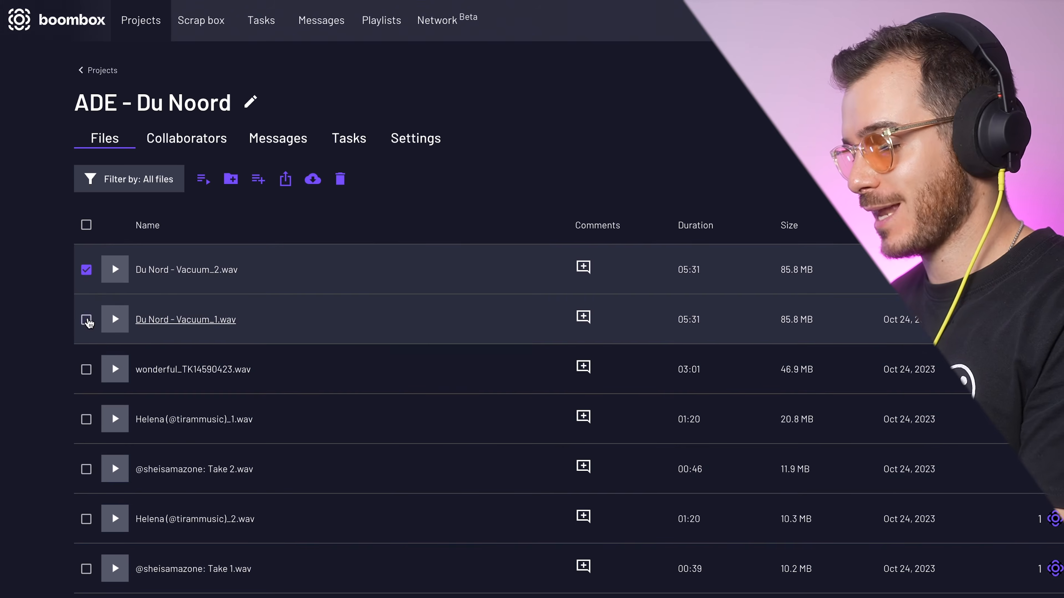
left_click(86, 370)
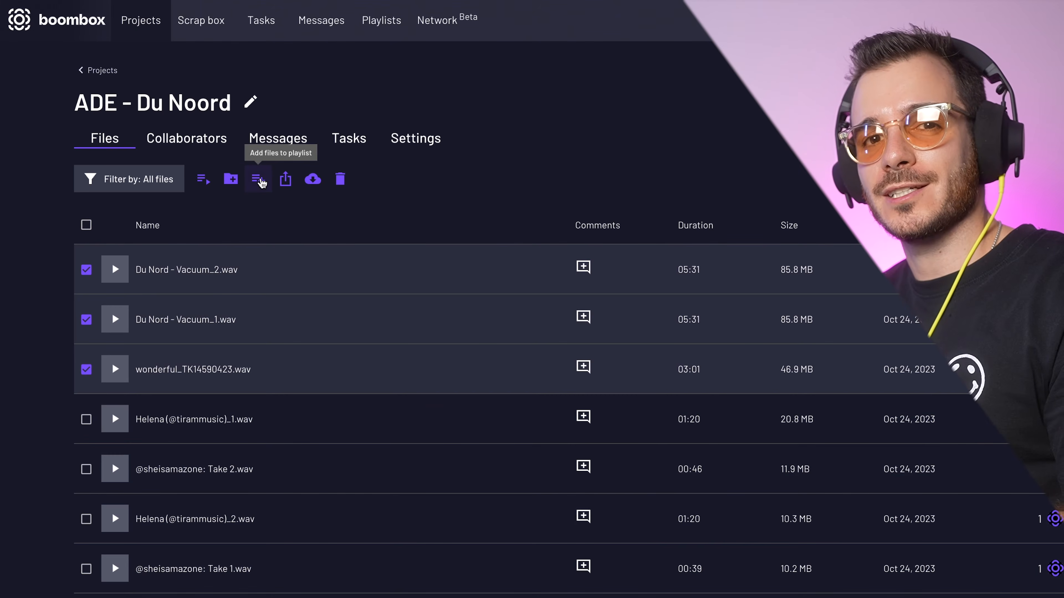
left_click(258, 179)
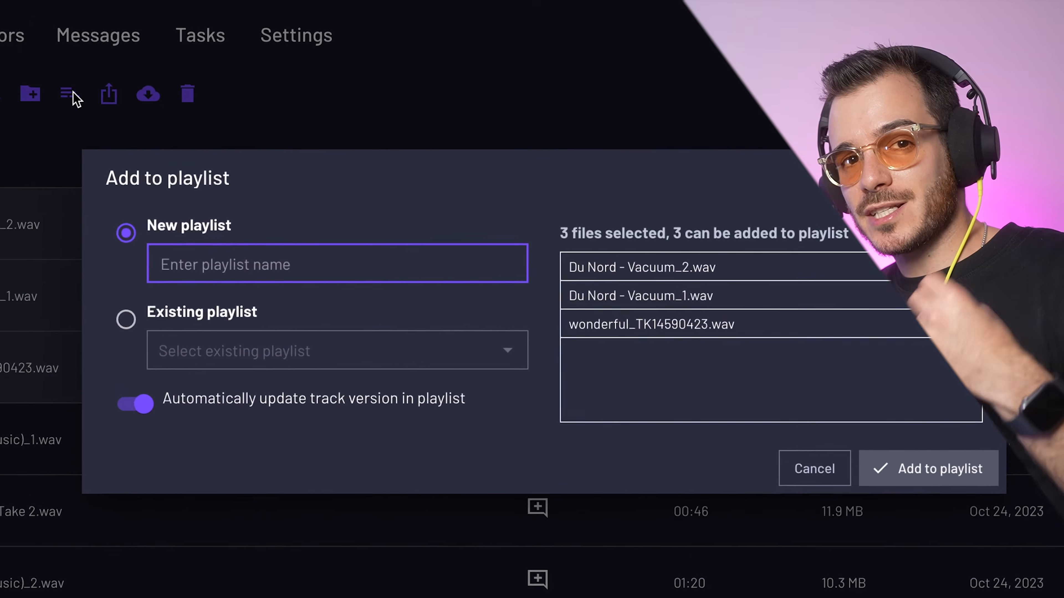
type("Best songs")
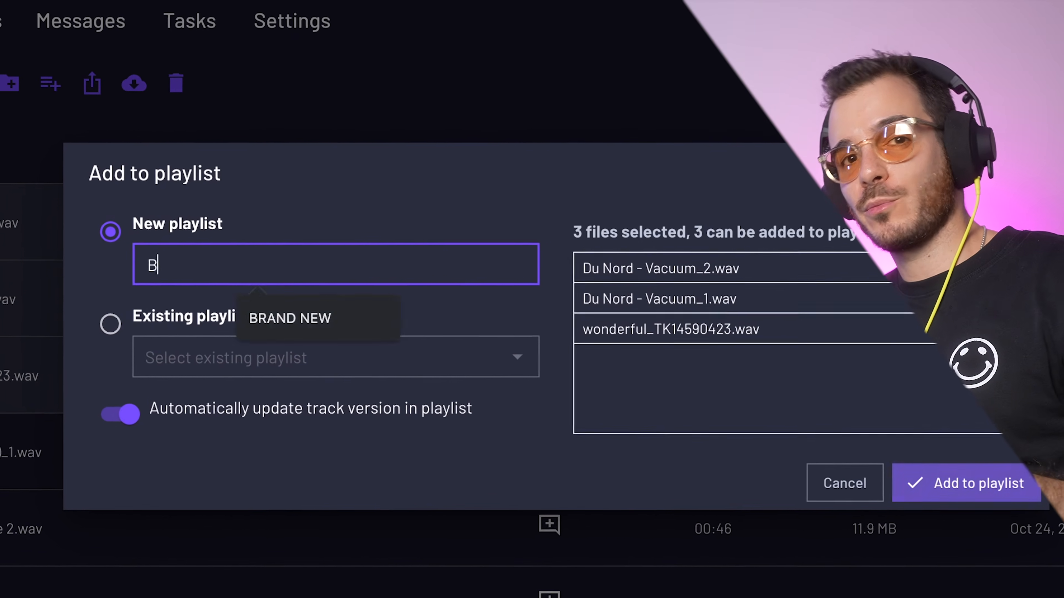
type(" ever")
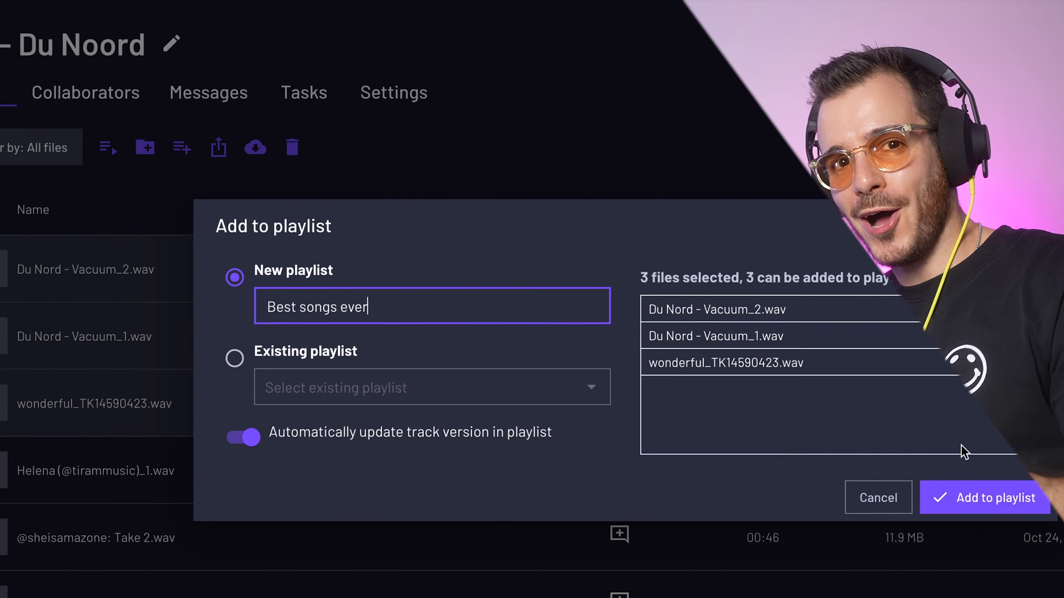
left_click(997, 497)
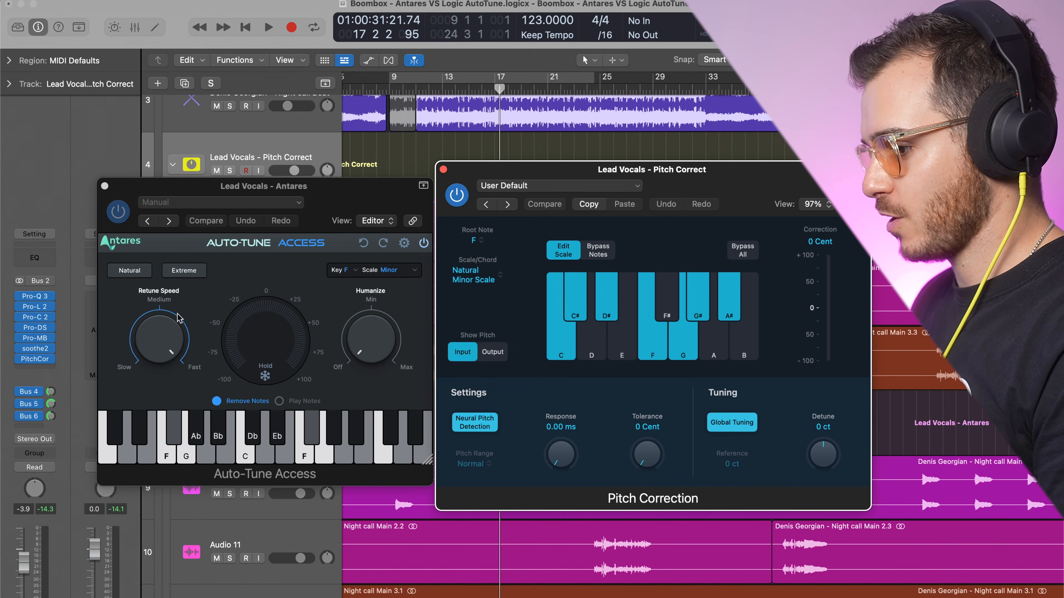
Switch to Logic Pro and review Auto-Tune Access's Retune Speed control and its Choosy Tracking option without changing them.
left_click(158, 298)
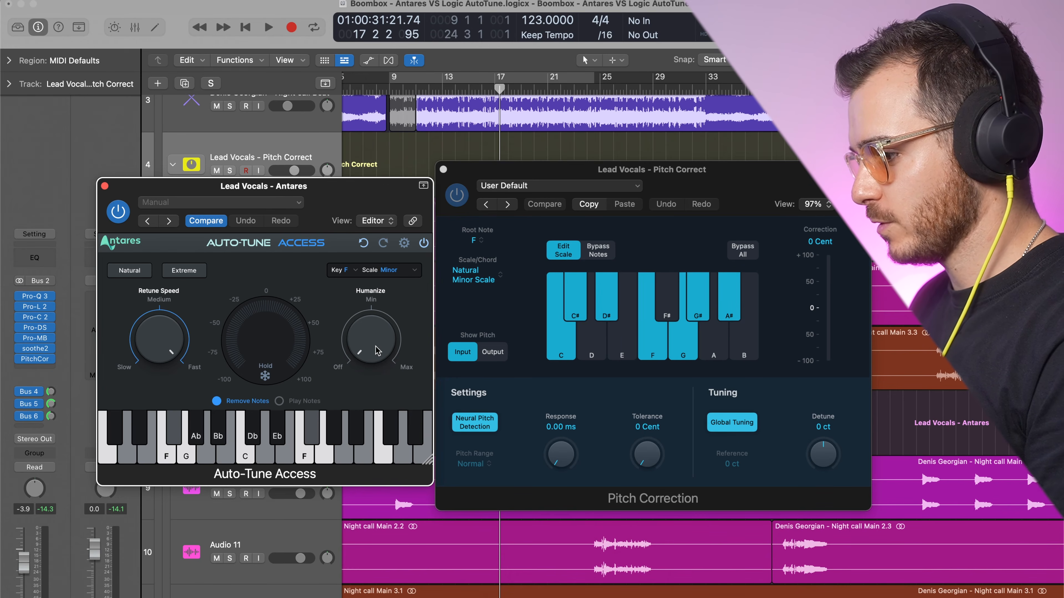
left_click(404, 244)
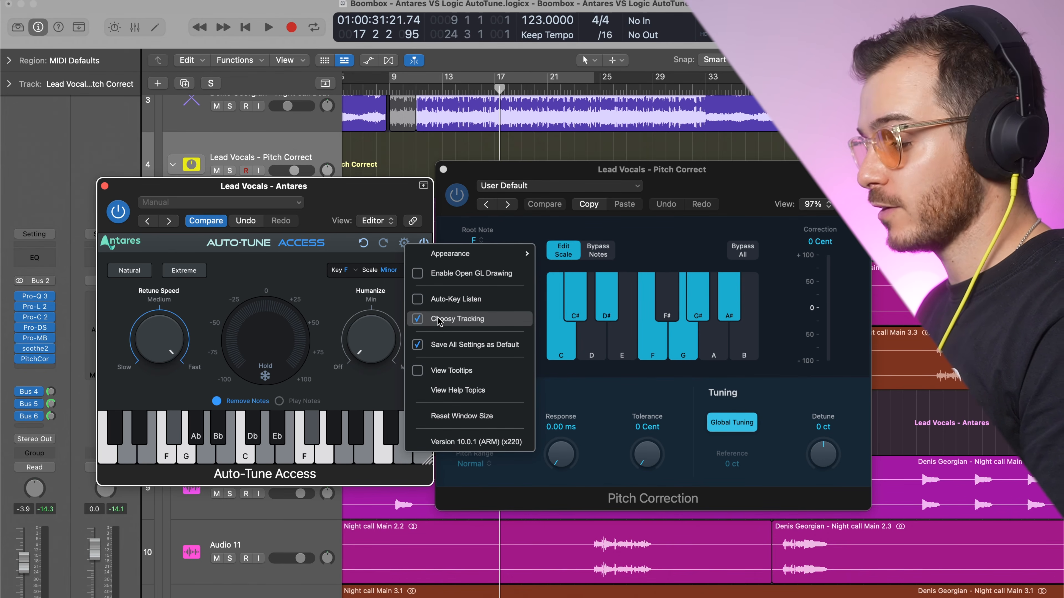
left_click(333, 298)
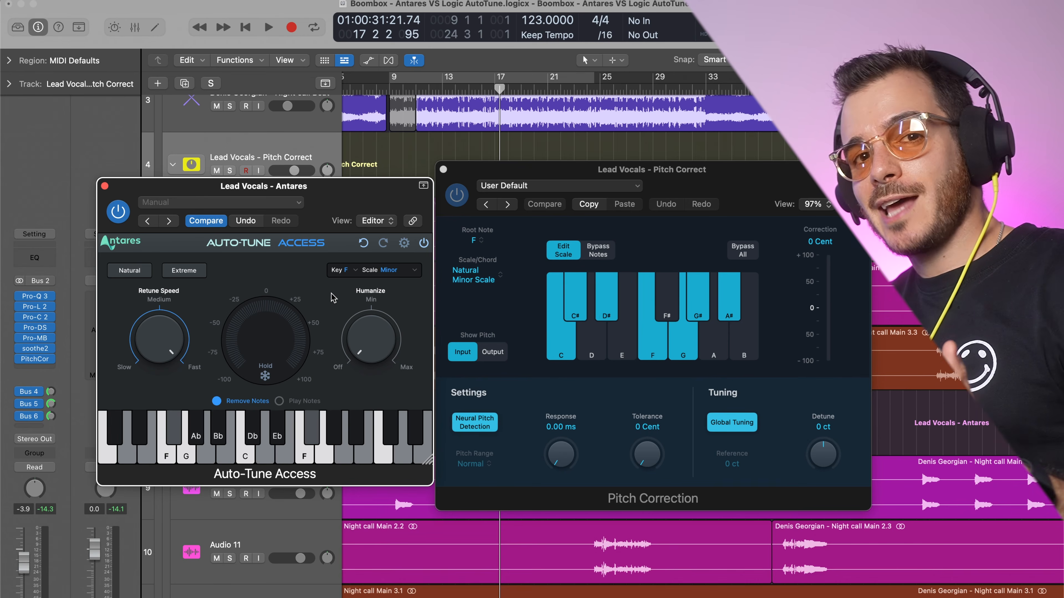